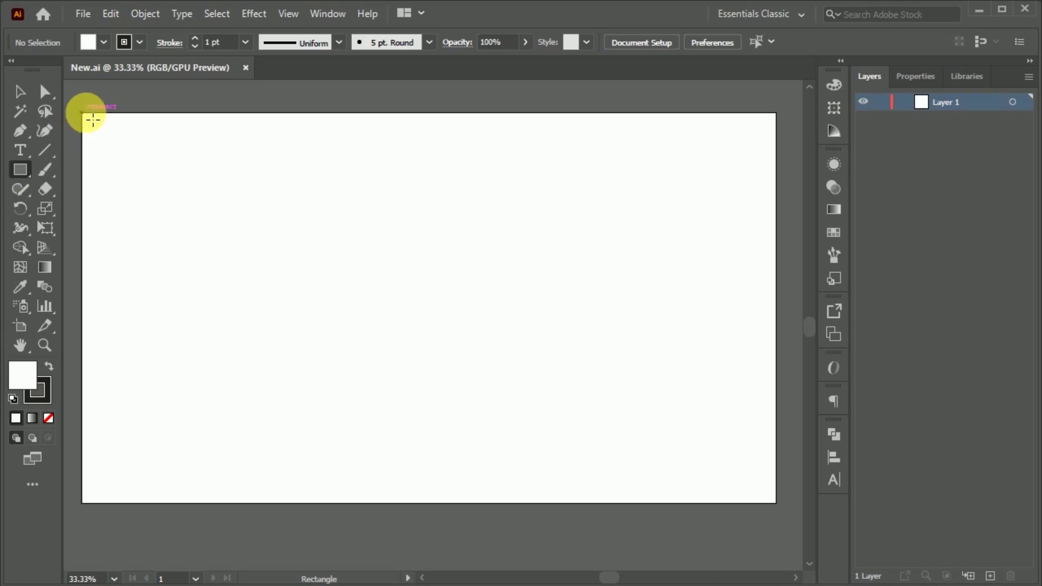
Lock Layer 1 in the Layers panel so it can't be edited
click(880, 119)
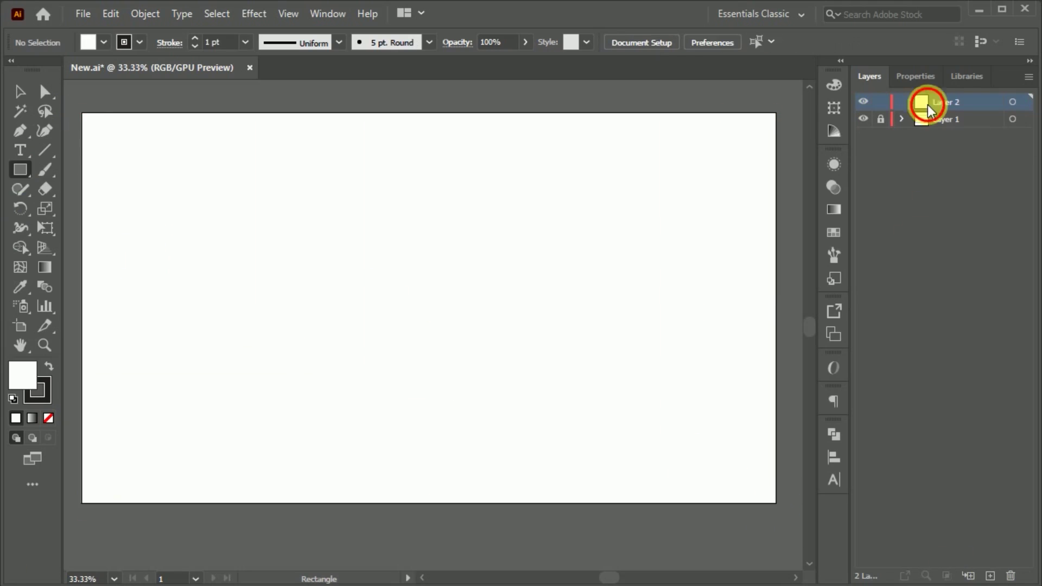
Draw a thin dark purple table top bar with no outline
drag(567, 361, 581, 345)
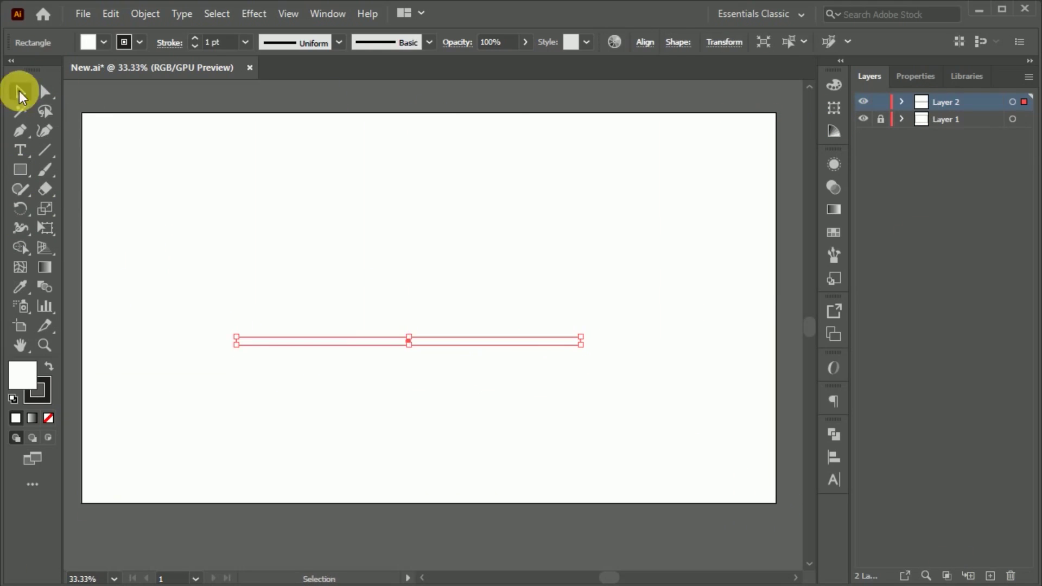
key(slash)
double_click(22, 374)
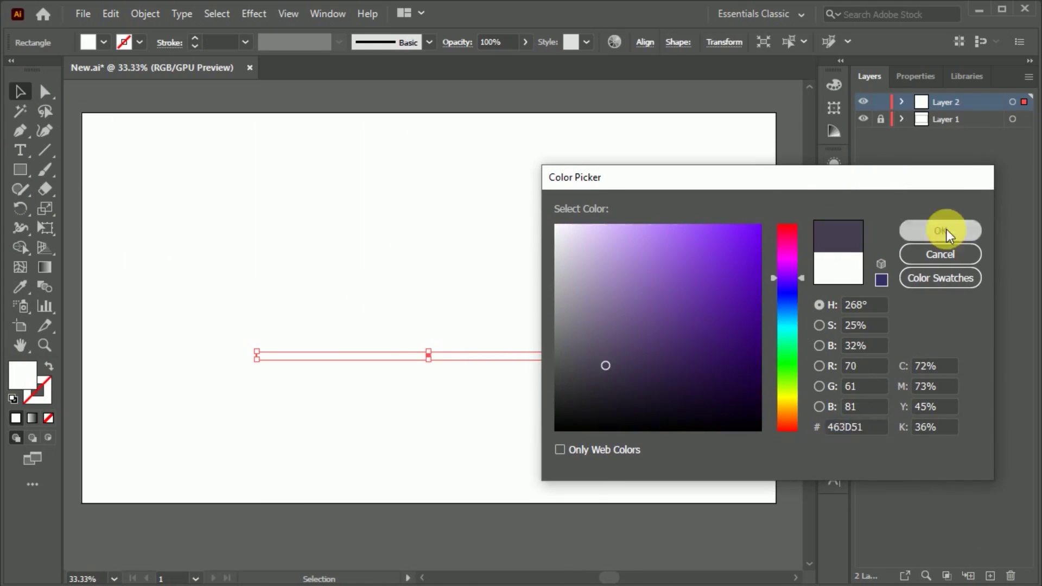
click(942, 230)
click(248, 325)
Add a left table leg with a linear gradient fading from purple to white
drag(281, 474, 281, 473)
click(20, 91)
scroll(285, 435, up, 2)
click(46, 269)
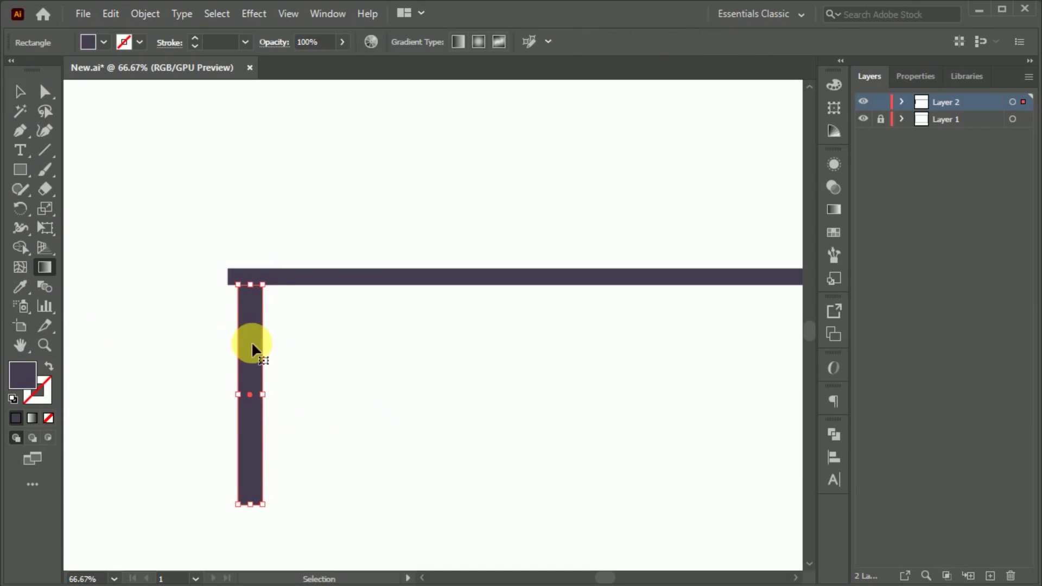
click(249, 394)
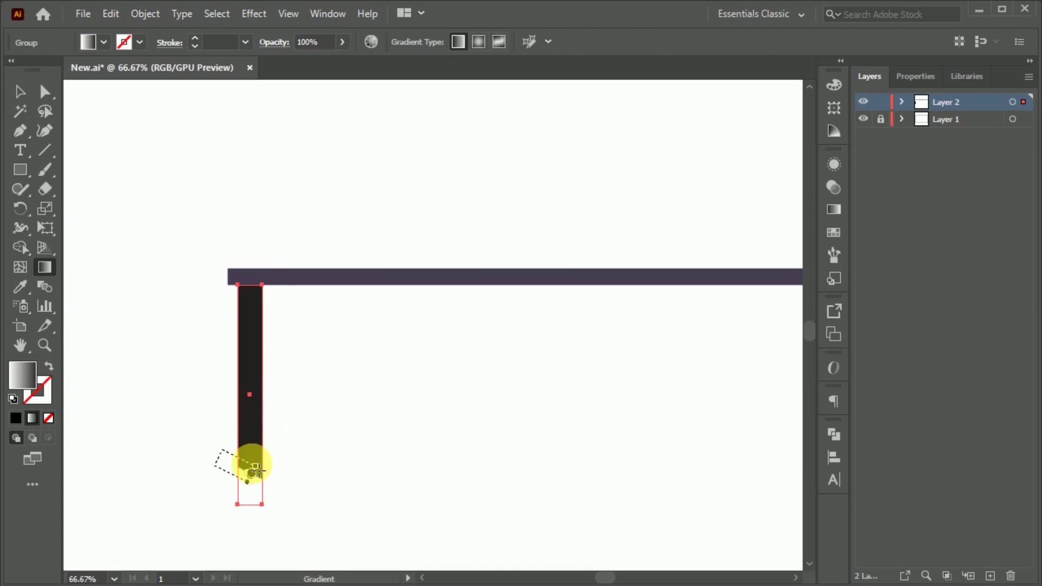
double_click(250, 326)
click(255, 277)
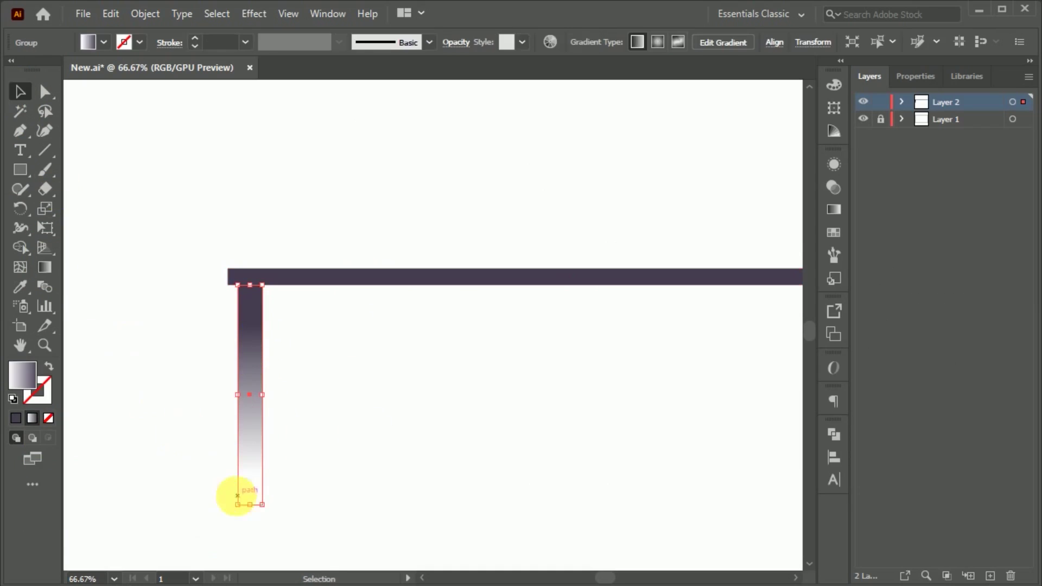
Duplicate the gradient leg under the right end of the table top
key(v)
key(ctrl+minus)
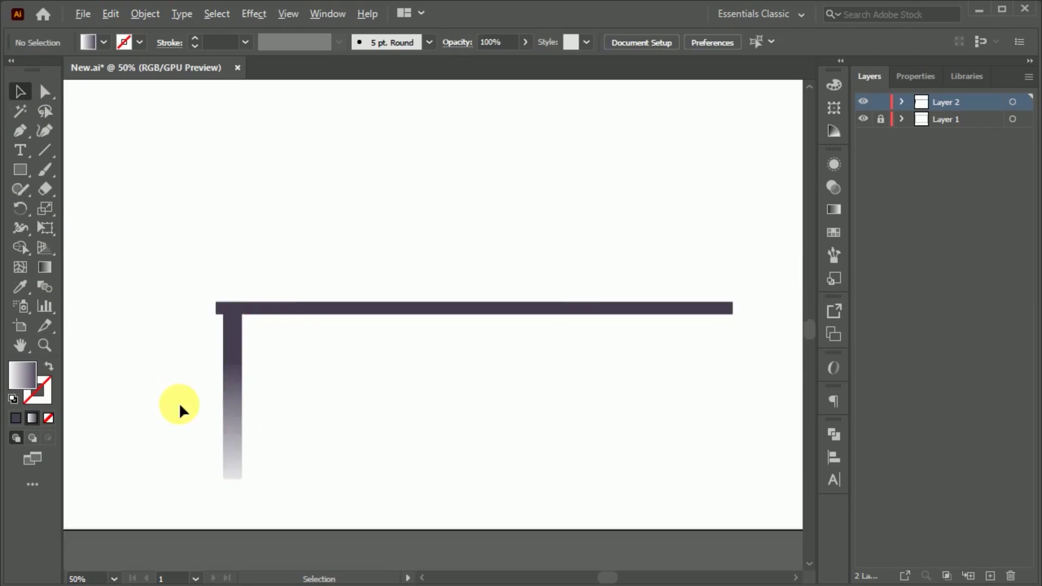
click(214, 396)
key(ctrl+minus)
drag(203, 426, 518, 424)
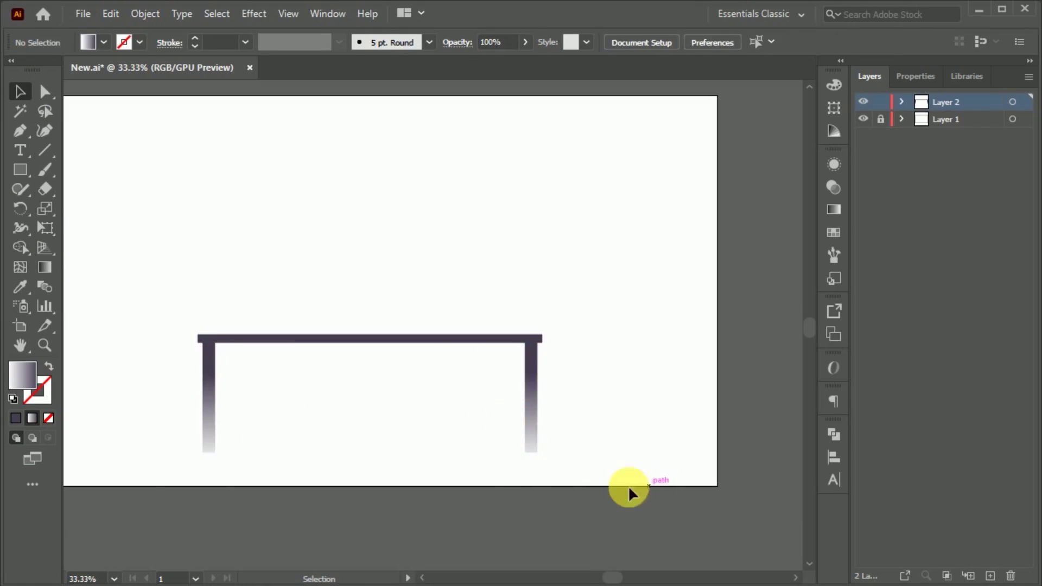
drag(627, 486, 652, 509)
Draw a darker purple panel just under the table top
click(22, 173)
click(834, 85)
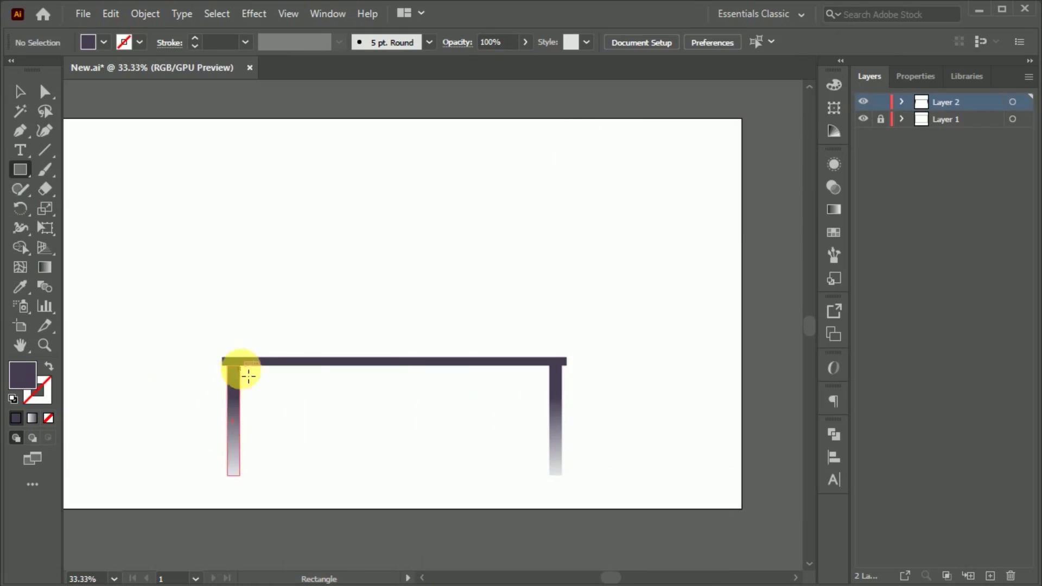
drag(234, 361, 557, 392)
click(20, 109)
double_click(22, 375)
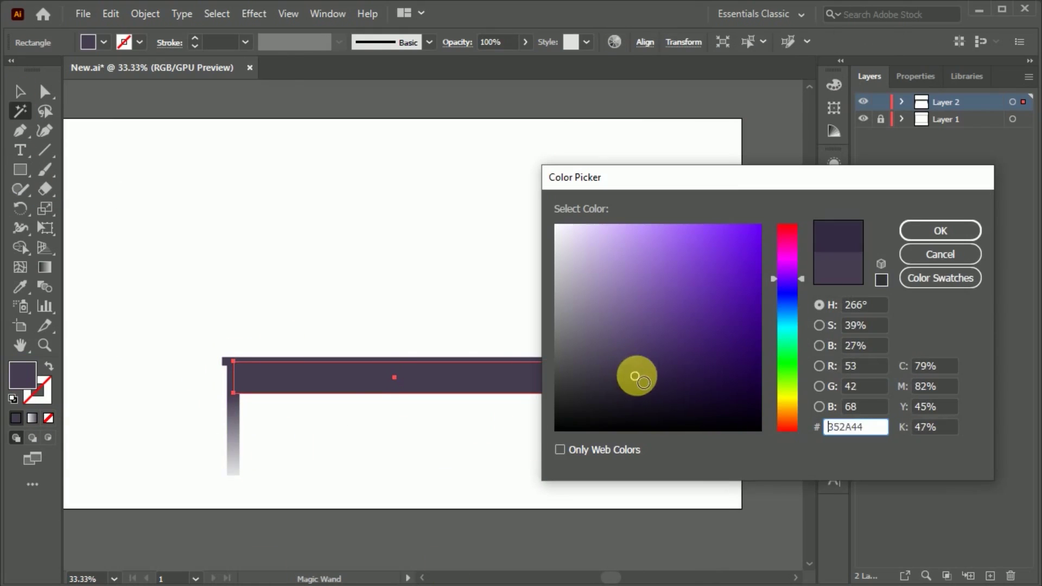
click(641, 383)
key(Return)
Make the dark panel deeper and select it
click(217, 413)
click(555, 468)
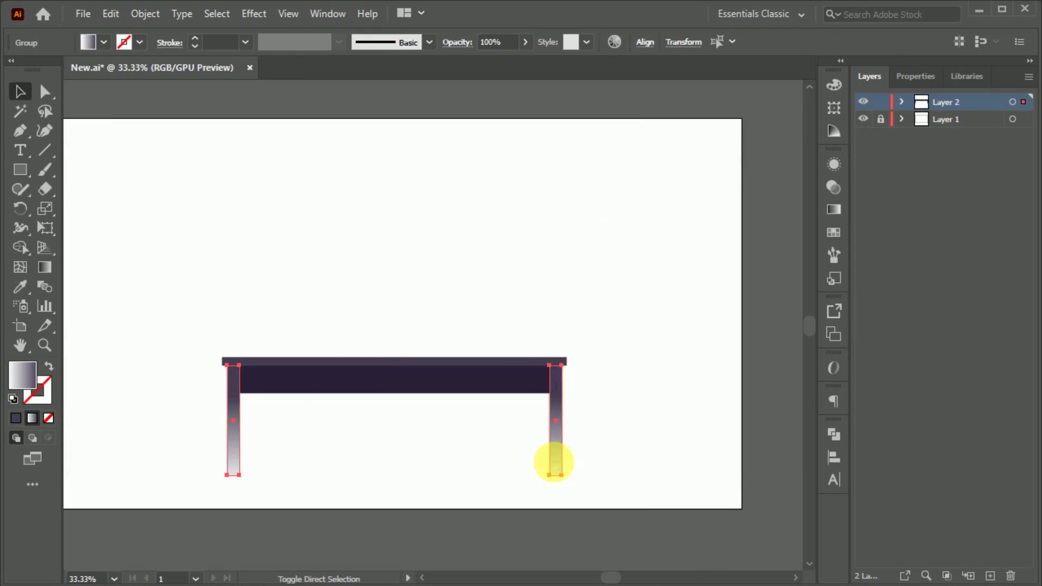
scroll(358, 390, up, 1)
click(367, 418)
drag(414, 405, 414, 402)
click(319, 268)
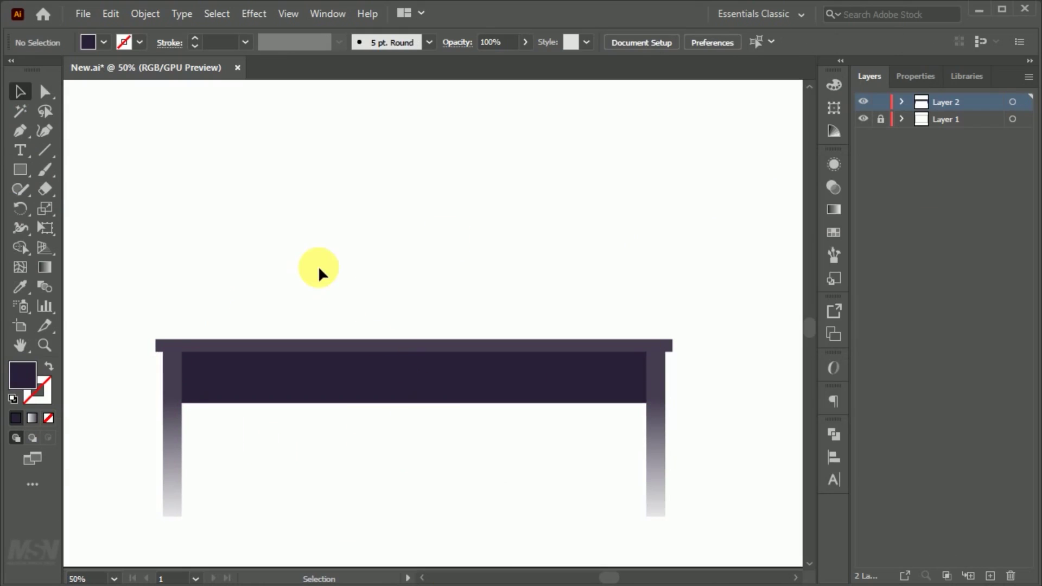
Draw a rounded drawer in the panel, filled with the table top's lighter purple
drag(201, 367, 414, 393)
scroll(330, 382, up, 1)
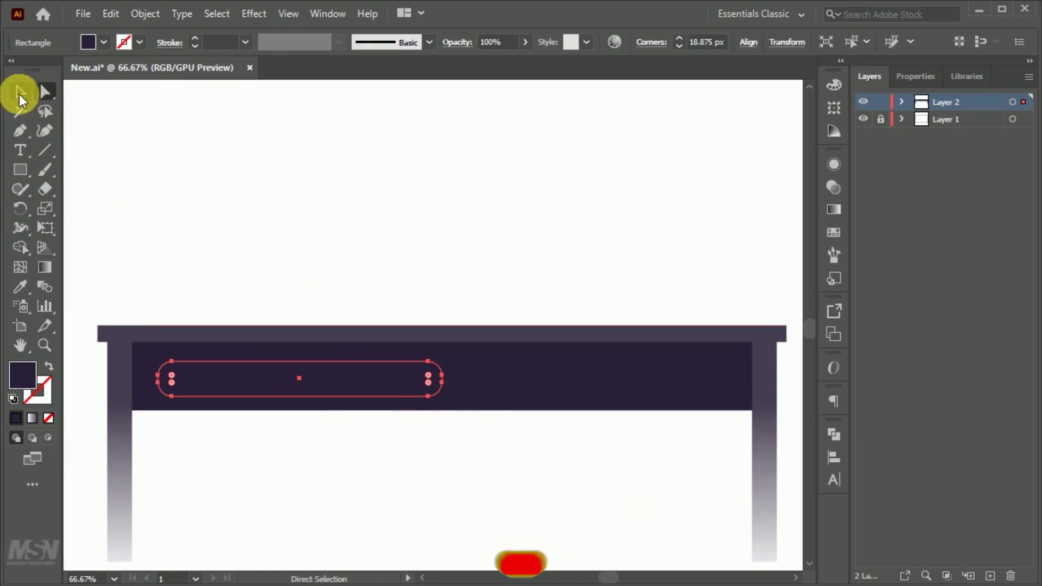
key(i)
click(148, 332)
key(v)
click(286, 336)
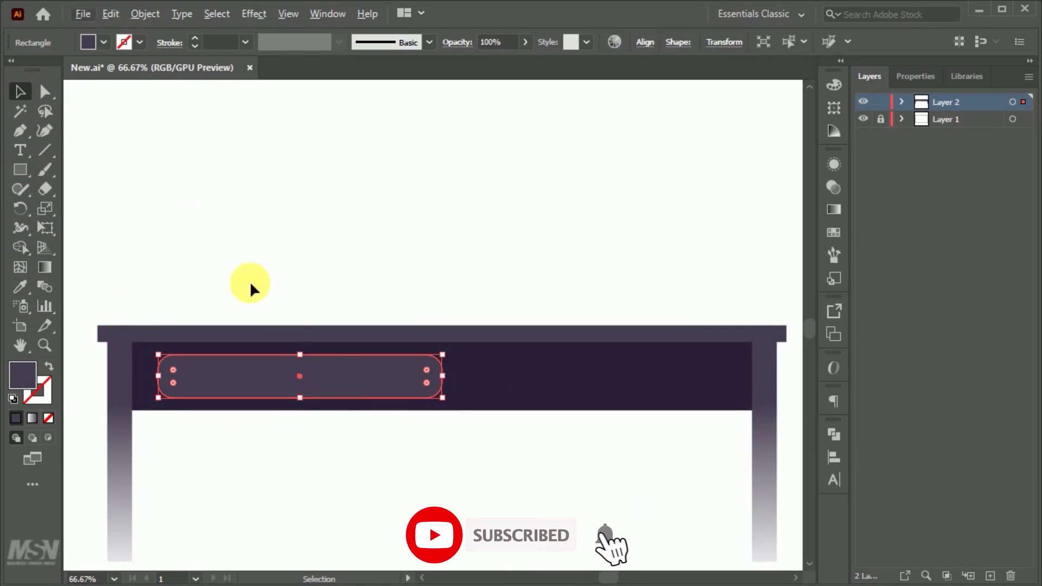
Add a small dark round knob to the drawer
click(20, 169)
scroll(298, 382, up, 3)
drag(296, 351, 332, 386)
key(v)
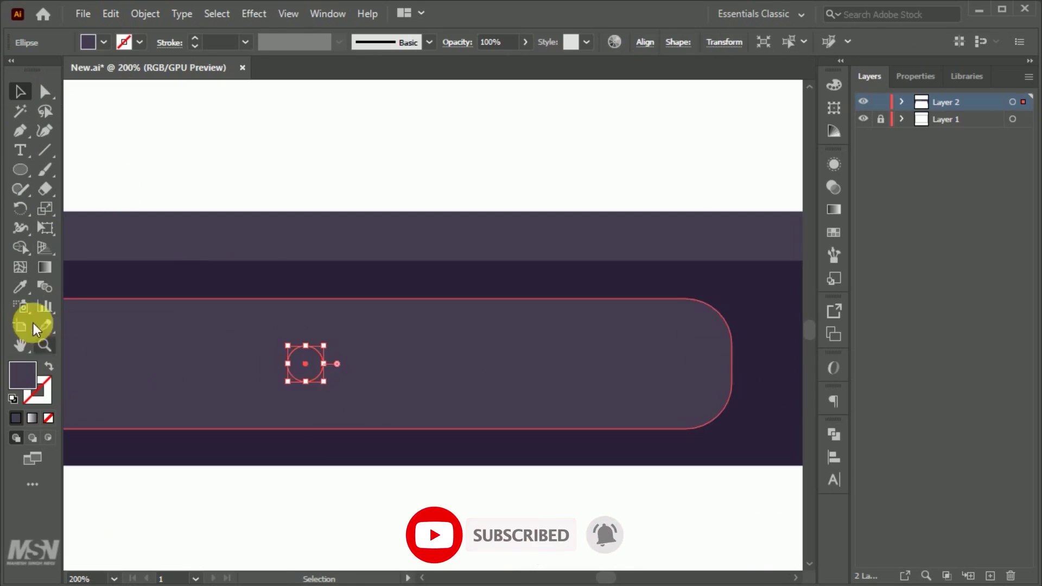
click(368, 415)
scroll(331, 343, up, 2)
click(332, 344)
mouse_move(331, 343)
mouse_down()
mouse_move(340, 323)
mouse_move(329, 320)
mouse_up()
scroll(333, 334, down, 5)
Duplicate the drawer and knob onto the right half of the panel
shift+click(273, 386)
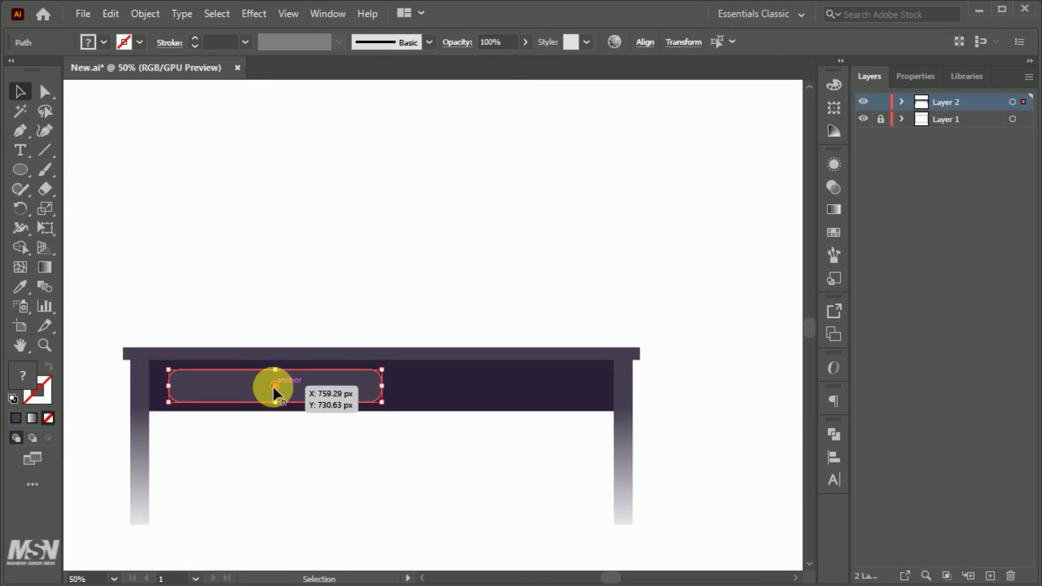
drag(271, 390, 498, 390)
click(500, 455)
alt+scroll(499, 455, down, 1)
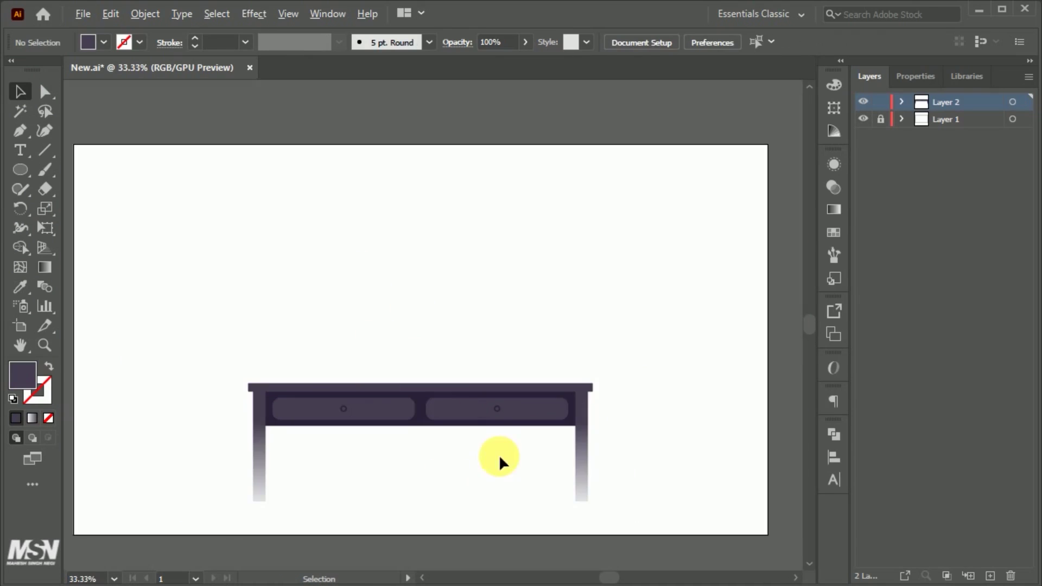
drag(20, 169, 70, 162)
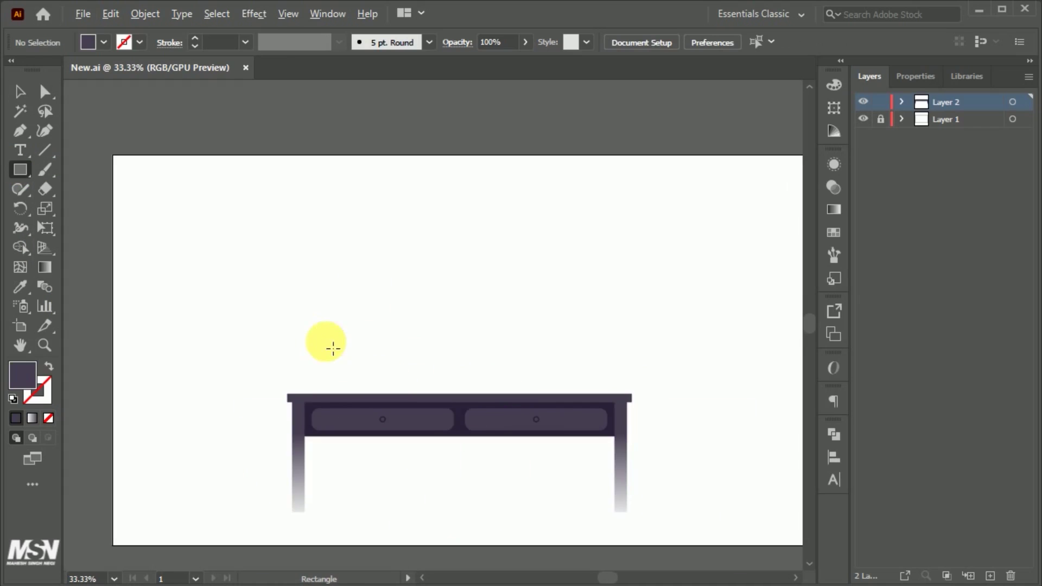
Draw the laptop screen with a 00C2D1 cyan outline at 10 pt
drag(430, 399, 430, 399)
alt+scroll(391, 384, up, 1)
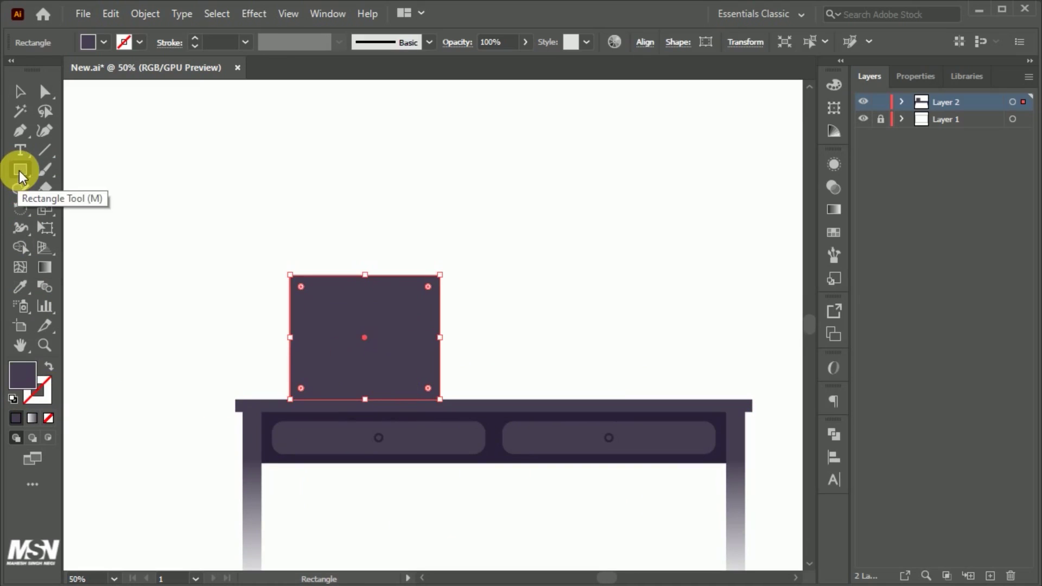
double_click(33, 396)
text(00C2D1)
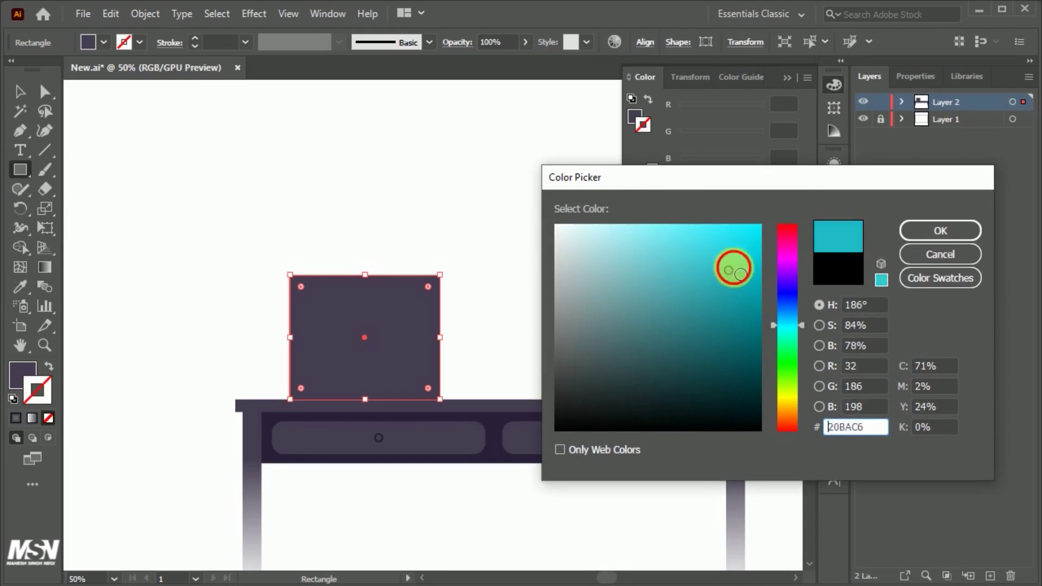
click(958, 233)
click(245, 43)
click(217, 190)
click(268, 279)
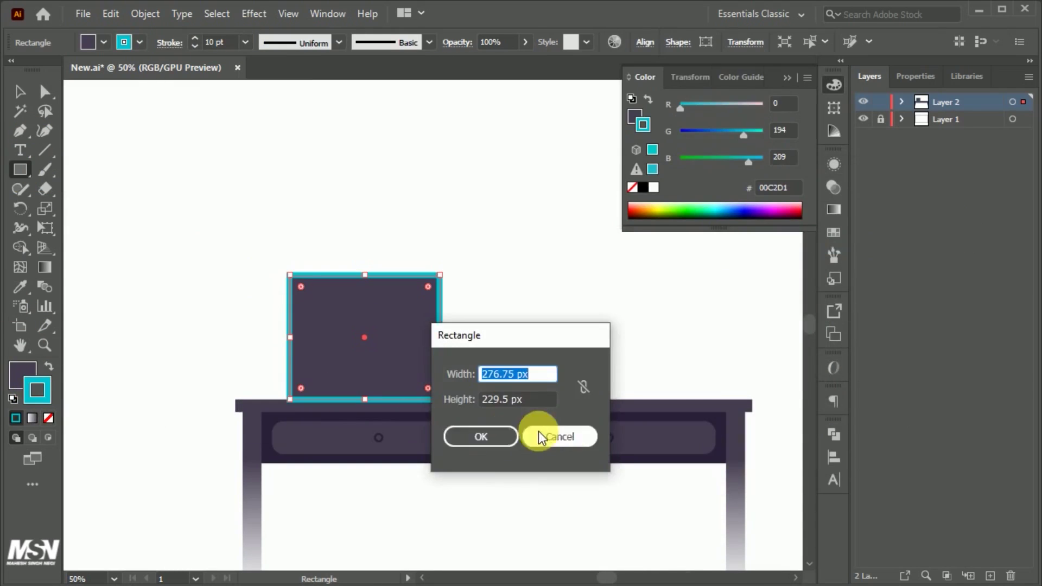
click(539, 435)
Raise the laptop screen slightly and thicken its outline to 12 pt
key(v)
mouse_move(378, 351)
mouse_down()
mouse_move(368, 314)
mouse_move(453, 321)
mouse_move(373, 256)
mouse_up()
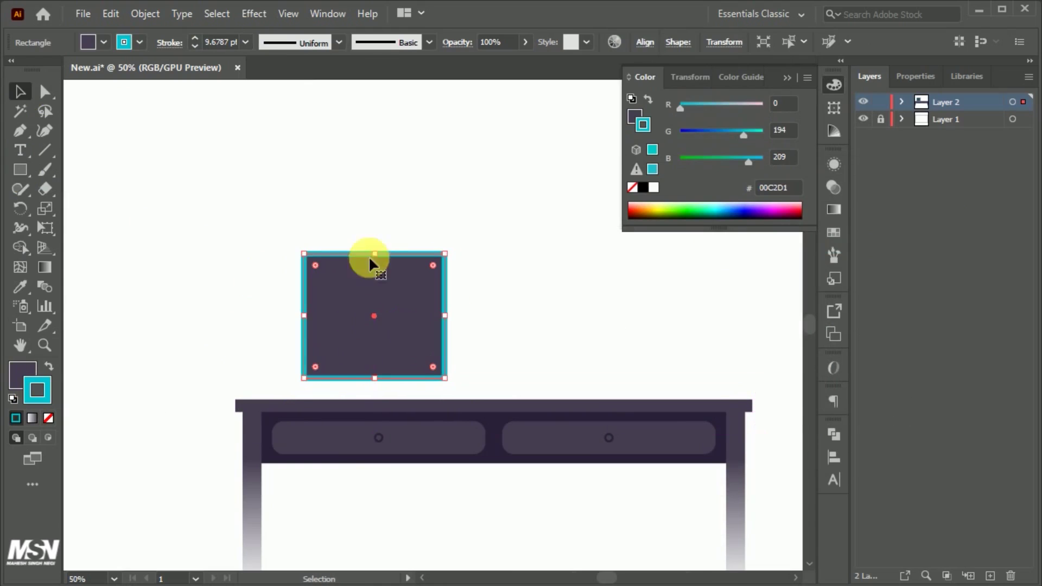
click(245, 41)
click(274, 291)
click(211, 279)
Add a rounded laptop base bar and seat the screen on it
scroll(364, 408, up, 2)
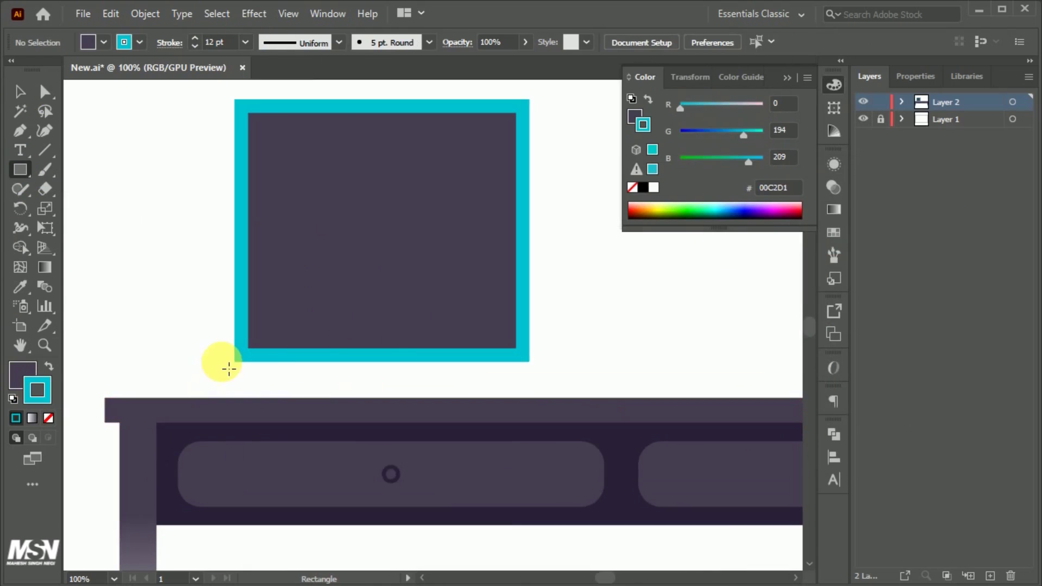
drag(551, 393, 516, 373)
click(20, 90)
scroll(529, 380, up, 1)
scroll(516, 374, down, 1)
shift+click(403, 310)
drag(399, 321, 400, 328)
click(129, 312)
Copy the laptop screen up and right as a larger monitor screen
scroll(349, 402, up, 1)
click(368, 301)
scroll(661, 344, down, 4)
mouse_move(354, 349)
mouse_down()
mouse_move(425, 315)
mouse_move(505, 314)
mouse_up()
scroll(474, 347, up, 1)
drag(474, 348, 487, 357)
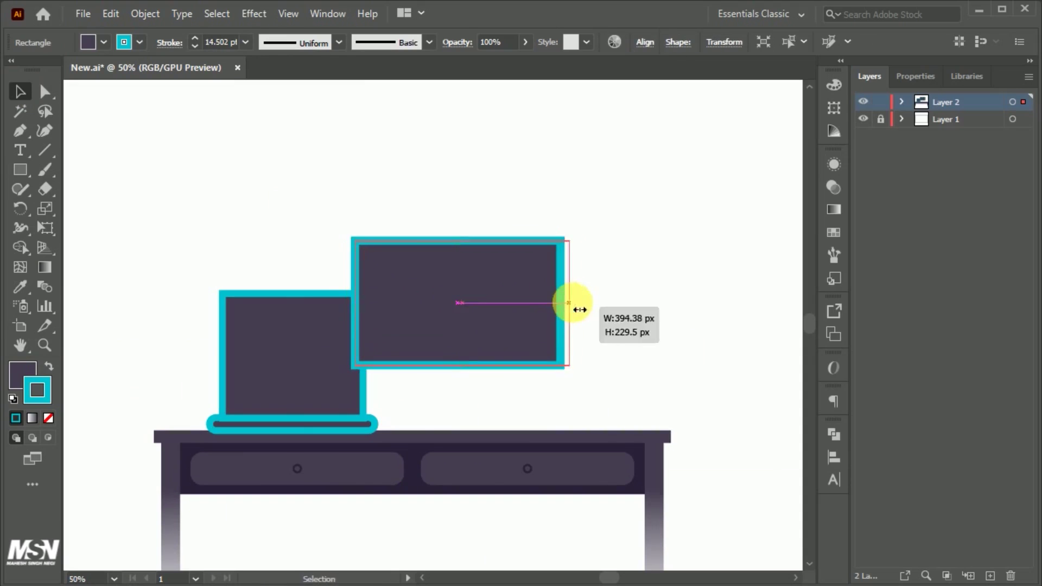
Draw a solid cyan monitor stand under the screen
click(247, 243)
scroll(515, 425, up, 1)
key(m)
drag(492, 403, 467, 416)
key(v)
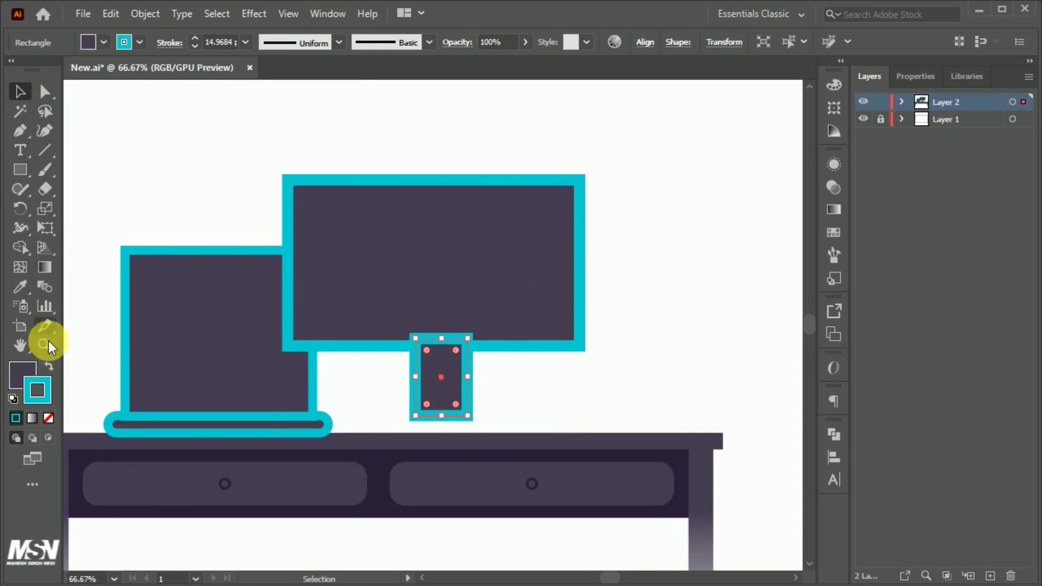
click(48, 366)
Taper the stand by pulling its two top corners inward
scroll(440, 375, up, 1)
scroll(454, 395, up, 1)
key(a)
drag(349, 276, 358, 276)
drag(465, 275, 468, 280)
click(20, 91)
Draw a round-ended monitor base beneath the stand
key(shift+m)
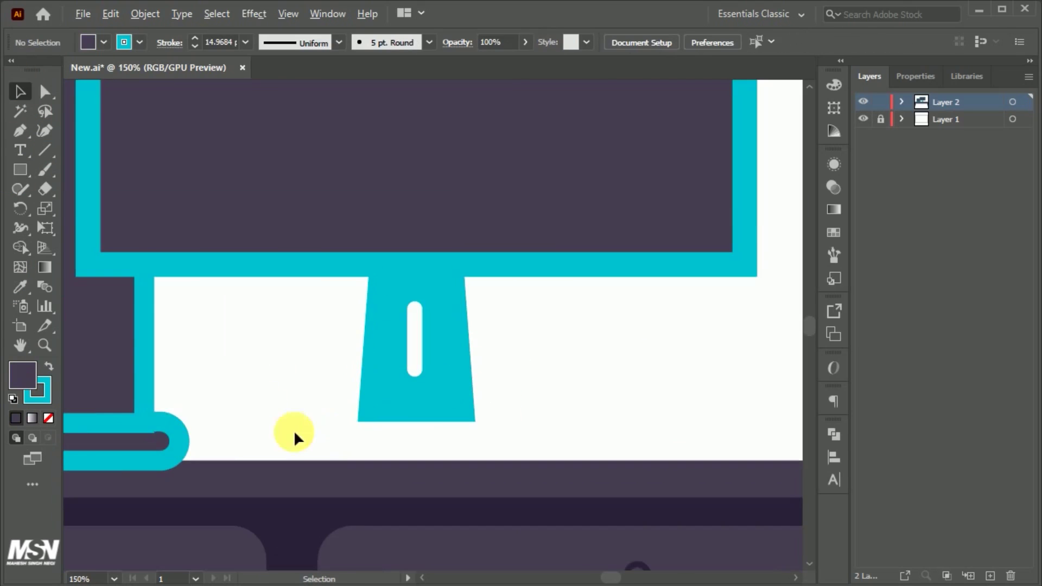
drag(564, 466, 562, 464)
key(a)
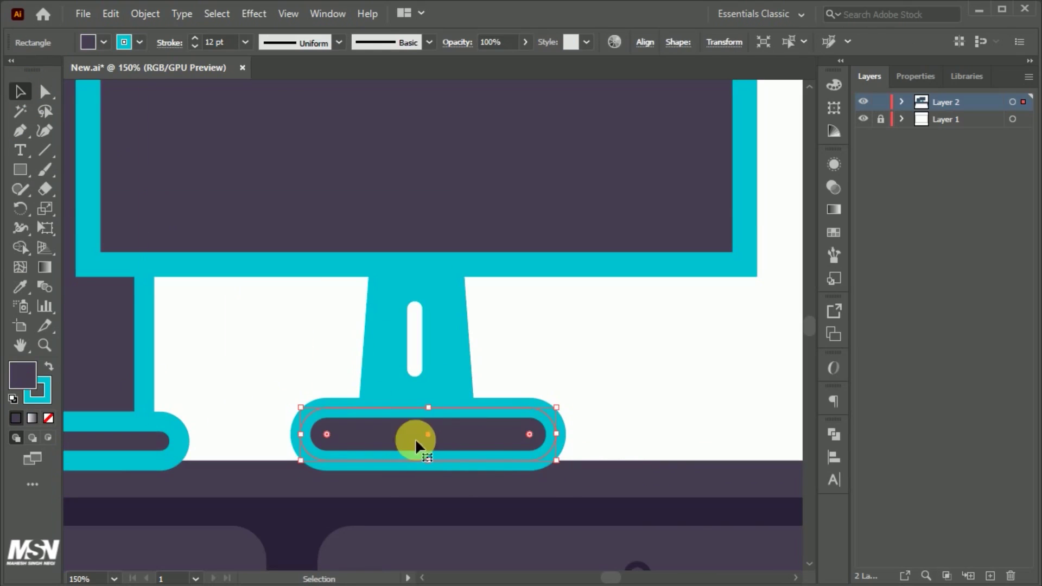
drag(416, 433, 415, 433)
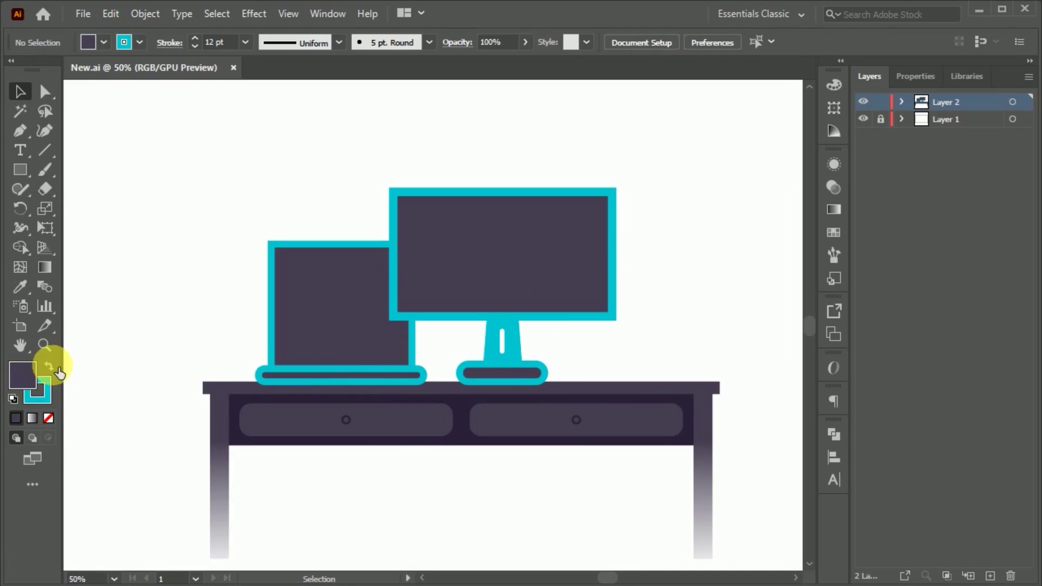
Fill the laptop and monitor bases solid cyan and widen the monitor base
click(331, 370)
click(49, 367)
click(502, 374)
click(49, 367)
scroll(502, 374, up, 2)
drag(575, 375, 611, 375)
Add a thin light cyan stripe on the laptop base
click(342, 363)
scroll(342, 388, down, 2)
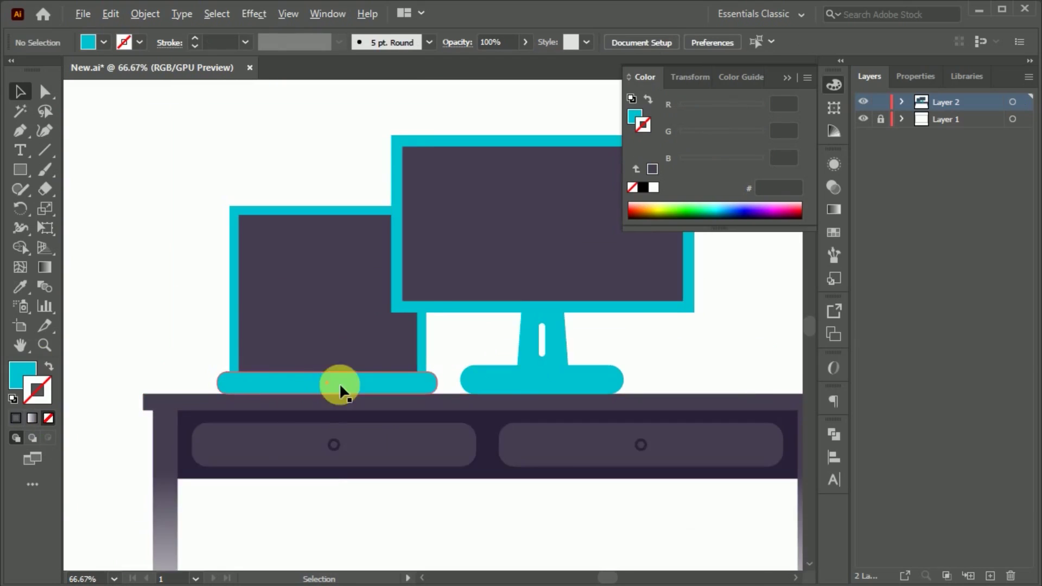
scroll(342, 389, up, 3)
key(m)
drag(275, 371, 465, 398)
drag(337, 383, 336, 382)
double_click(635, 116)
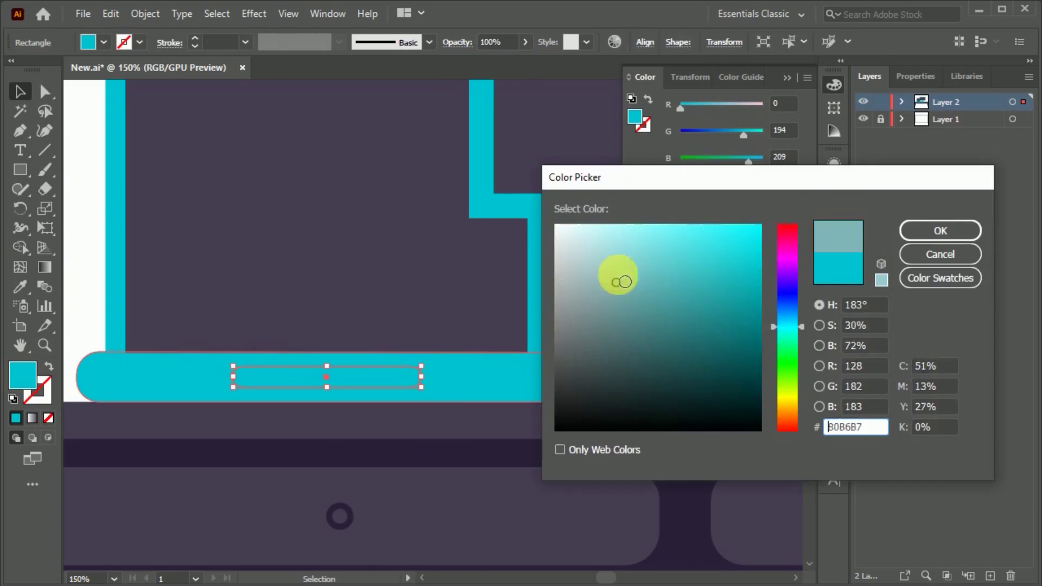
click(617, 274)
click(940, 228)
key(ctrl+shift+a)
Draw a light cyan shape beside the monitor stand
key(ctrl+minus)
key(ctrl+minus)
key(ctrl+minus)
scroll(426, 338, up, 2)
key(m)
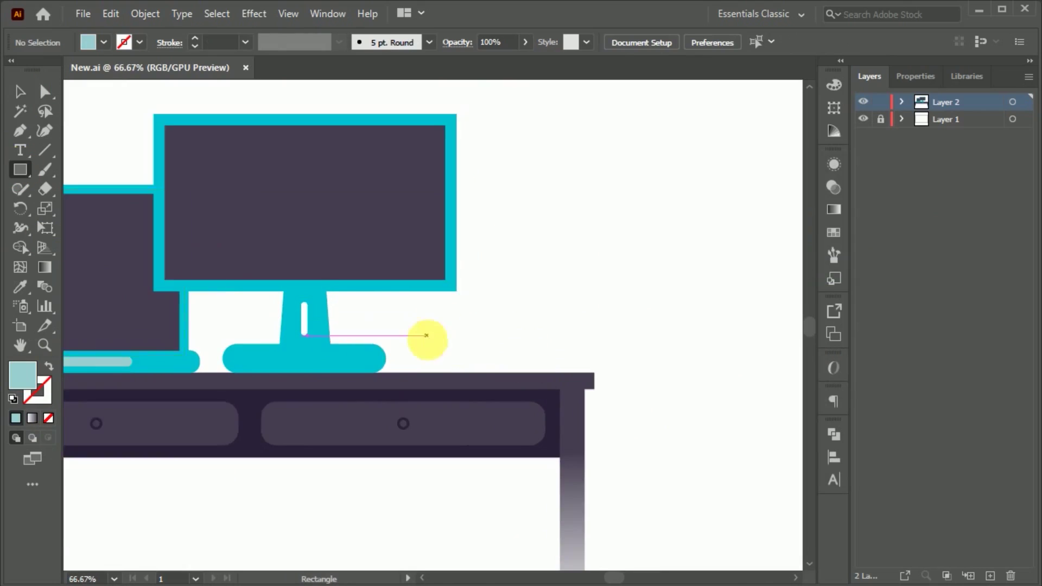
scroll(412, 291, up, 1)
drag(412, 291, 467, 391)
scroll(467, 312, up, 2)
Taper the rectangle into a cup body and sample the dark purple fill onto it
key(v)
drag(387, 433, 400, 431)
click(20, 91)
drag(438, 344, 473, 323)
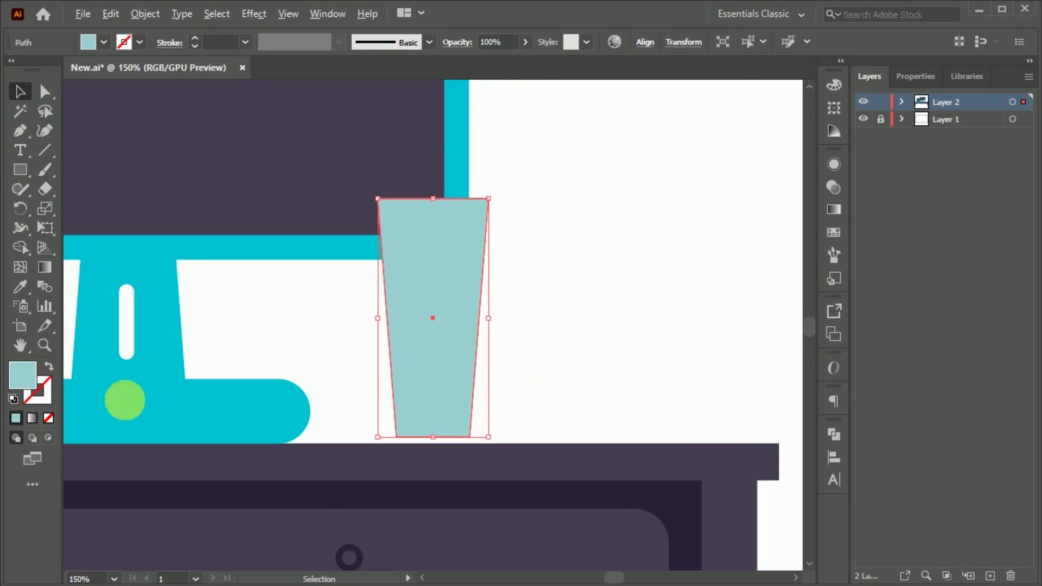
key(i)
click(321, 526)
Draw a dark band across the cup and taper its bottom corner to form the sleeve
key(v)
key(ctrl+shift+a)
scroll(461, 277, up, 1)
drag(350, 290, 492, 355)
key(v)
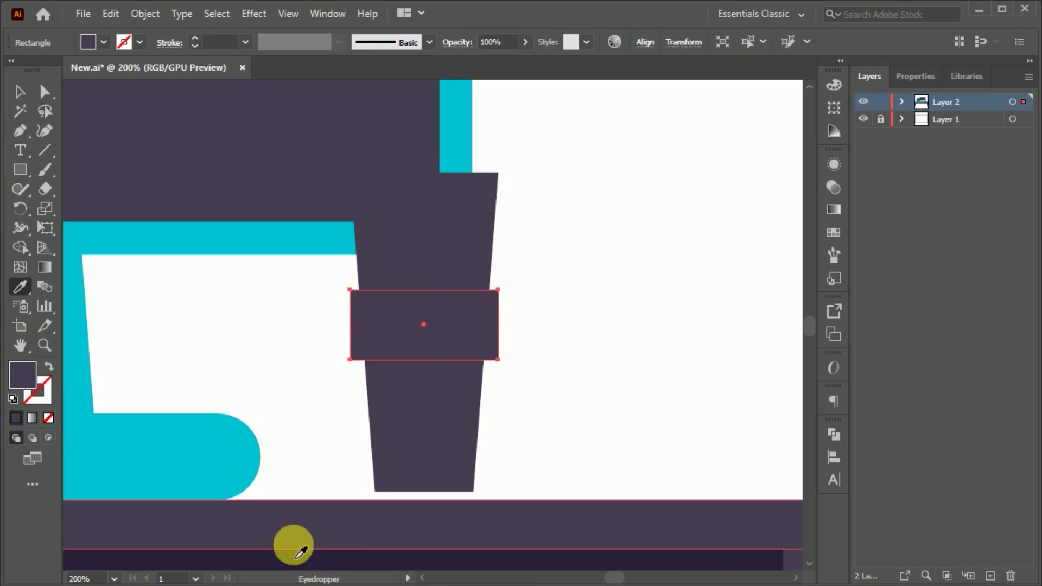
scroll(286, 265, up, 1)
key(a)
drag(286, 369, 298, 370)
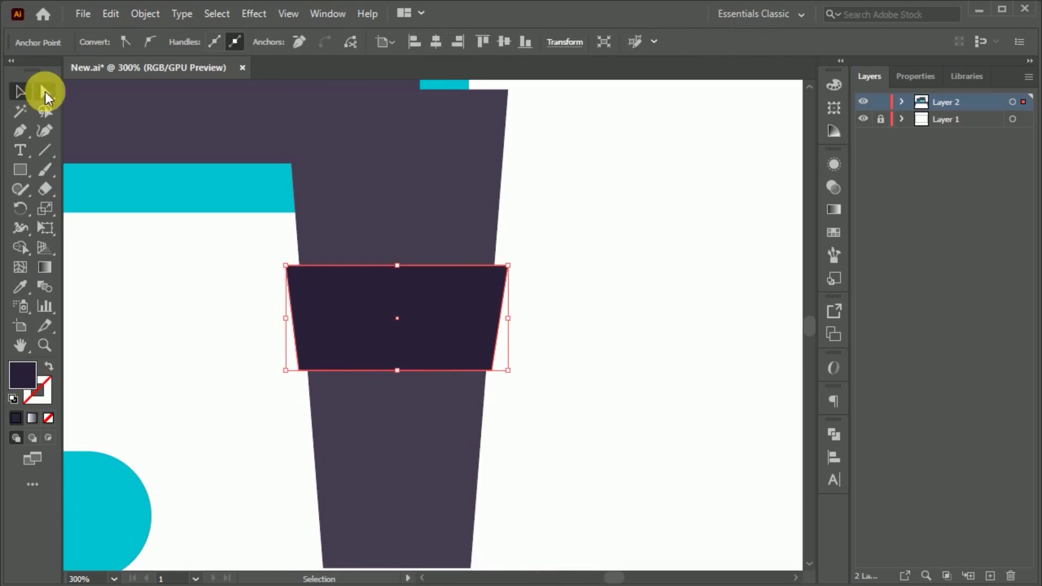
Draw a rectangle on top of the cup as its lid
key(m)
mouse_move(248, 145)
mouse_down()
mouse_move(502, 178)
mouse_move(74, 128)
mouse_up()
scroll(432, 116, up, 1)
key(v)
scroll(500, 446, down, 3)
click(500, 445)
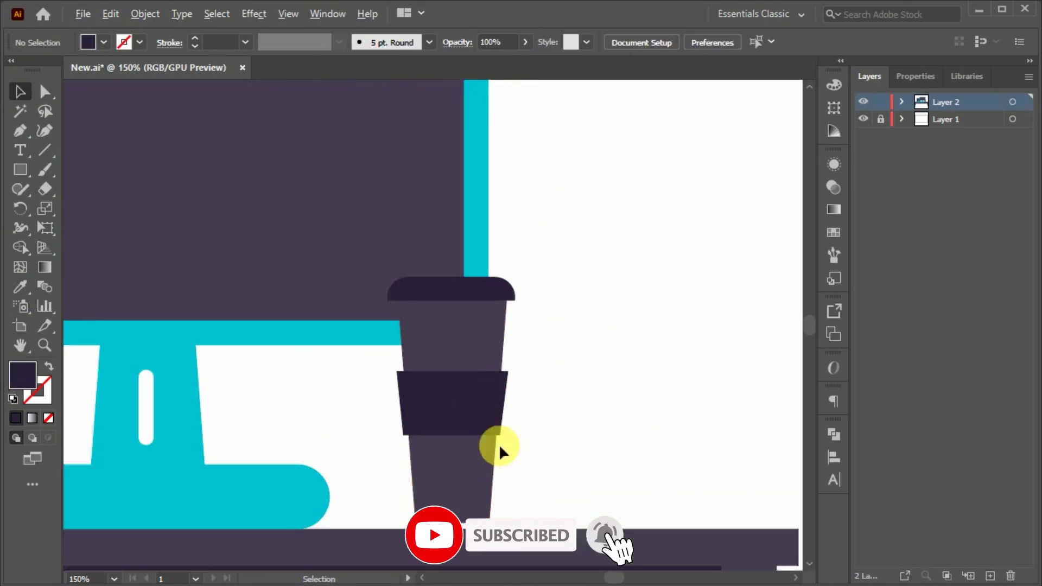
scroll(499, 446, up, 2)
Apply a lighter purple colour for the cup's trims and select the lid
double_click(22, 374)
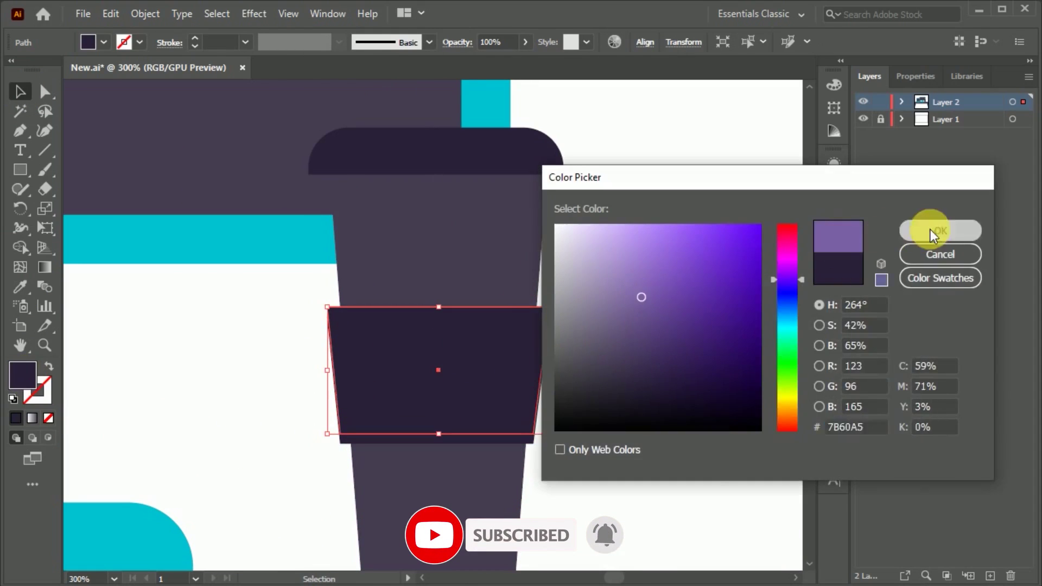
click(932, 233)
click(489, 222)
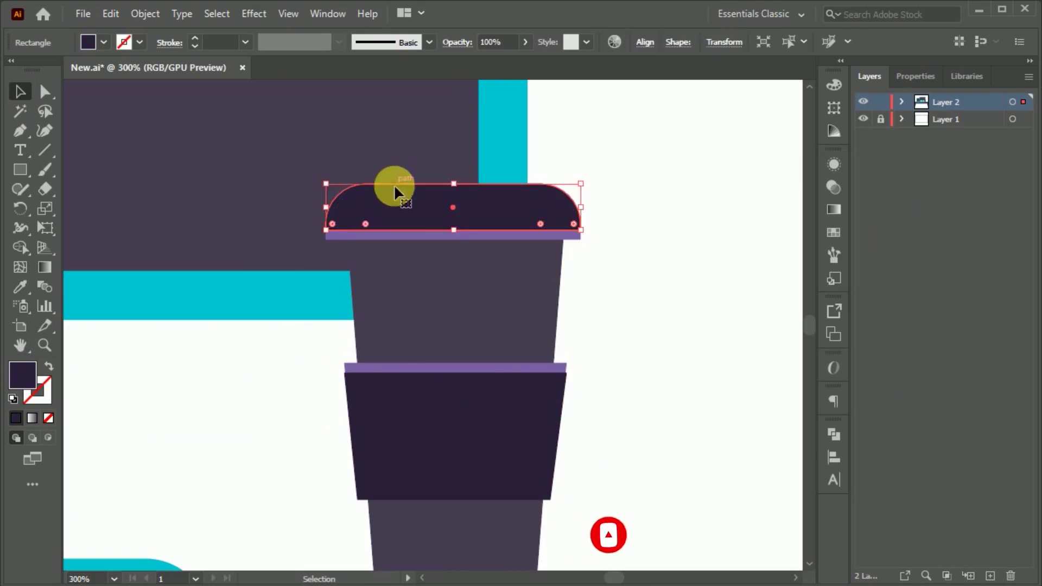
scroll(394, 184, down, 4)
scroll(543, 296, up, 1)
scroll(483, 271, up, 1)
Select the whole cup and move it down onto the desk top
shift+click(441, 367)
click(554, 301)
drag(454, 337, 453, 345)
scroll(452, 345, down, 1)
click(627, 312)
click(240, 170)
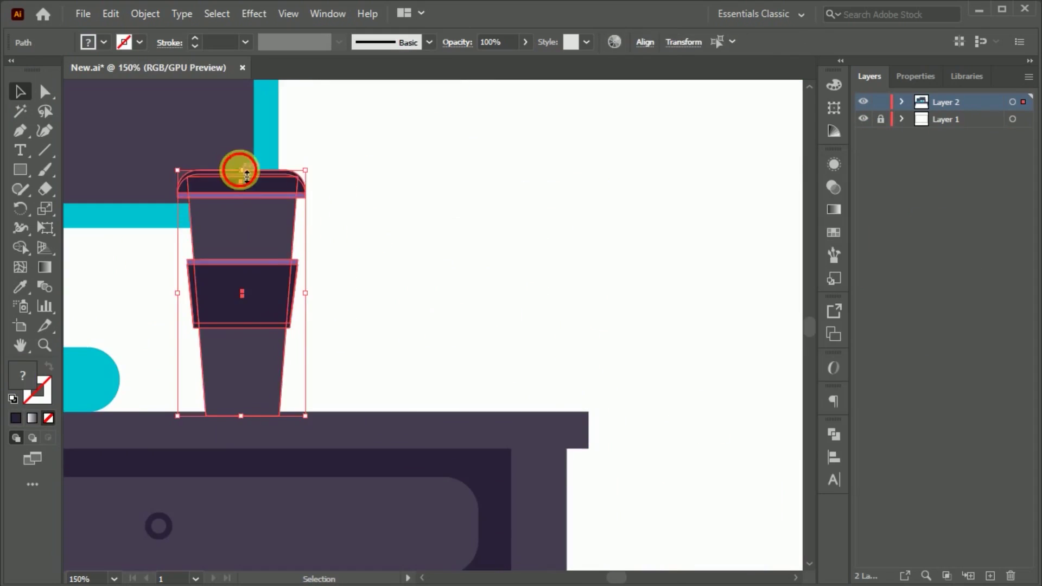
click(704, 339)
scroll(705, 339, down, 2)
scroll(748, 385, down, 1)
scroll(748, 386, up, 1)
scroll(623, 226, up, 2)
click(20, 169)
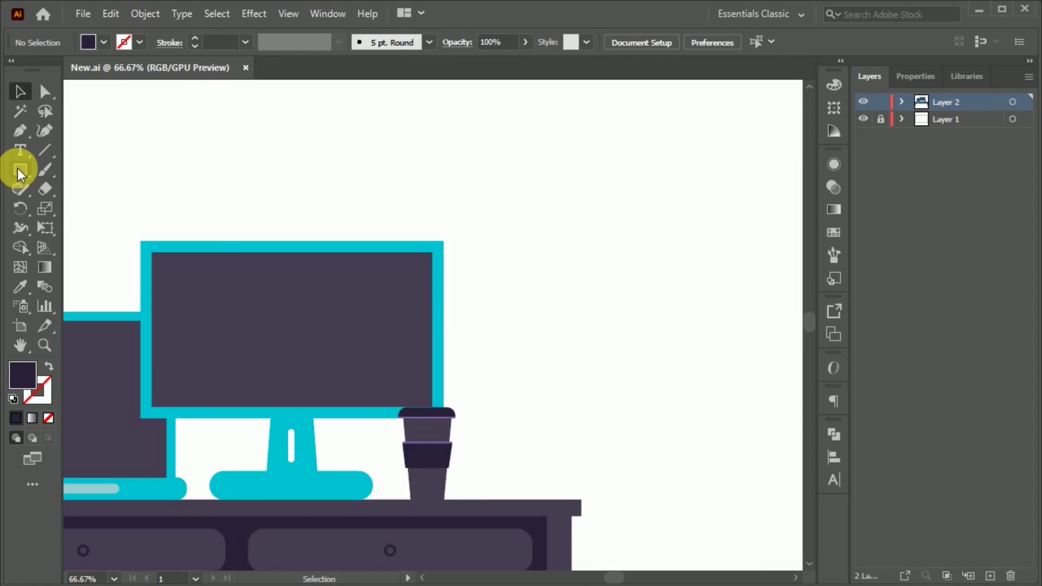
Draw a dark rectangle for the lamp shade with a rounded rim bar under the dome
scroll(315, 298, right, 2)
key(a)
mouse_move(494, 241)
mouse_down()
mouse_move(621, 341)
mouse_move(581, 384)
mouse_up()
scroll(619, 322, up, 1)
key(m)
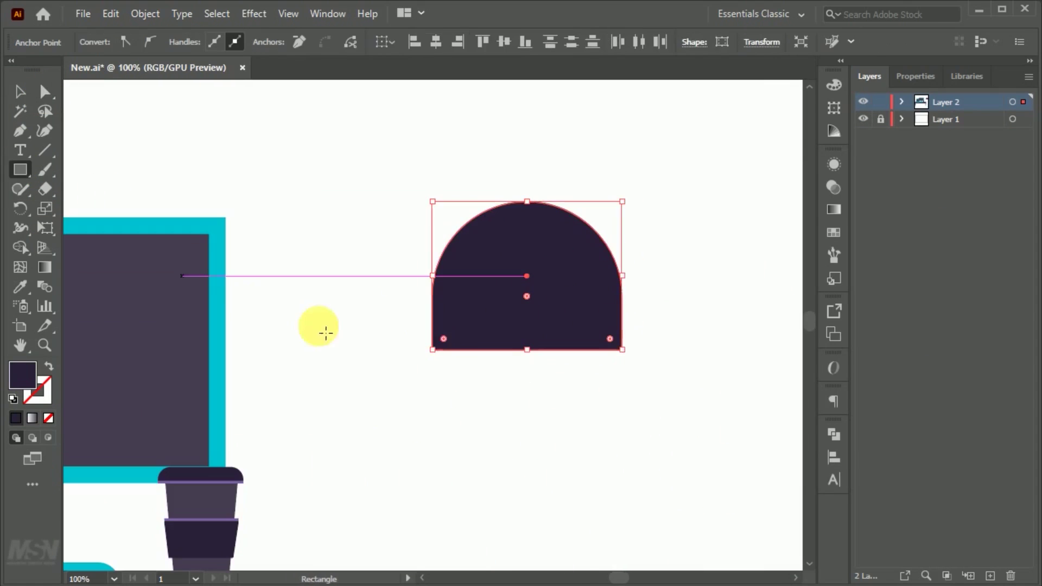
drag(644, 371, 644, 371)
scroll(325, 249, down, 1)
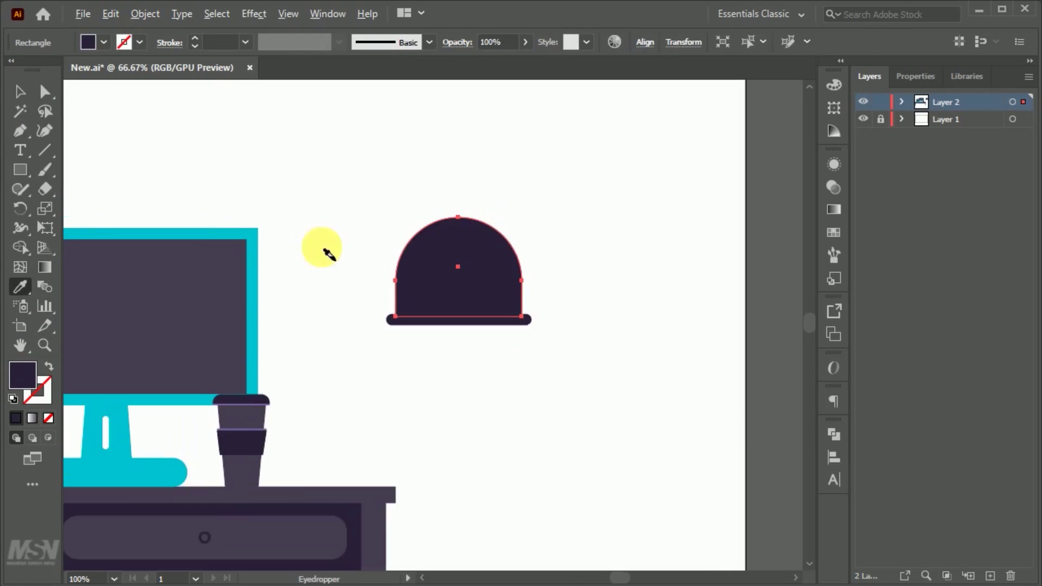
click(318, 182)
scroll(317, 181, up, 2)
Add a small circular knob on top of the lamp's dome
click(20, 170)
drag(437, 274, 462, 298)
scroll(451, 282, up, 1)
click(205, 255)
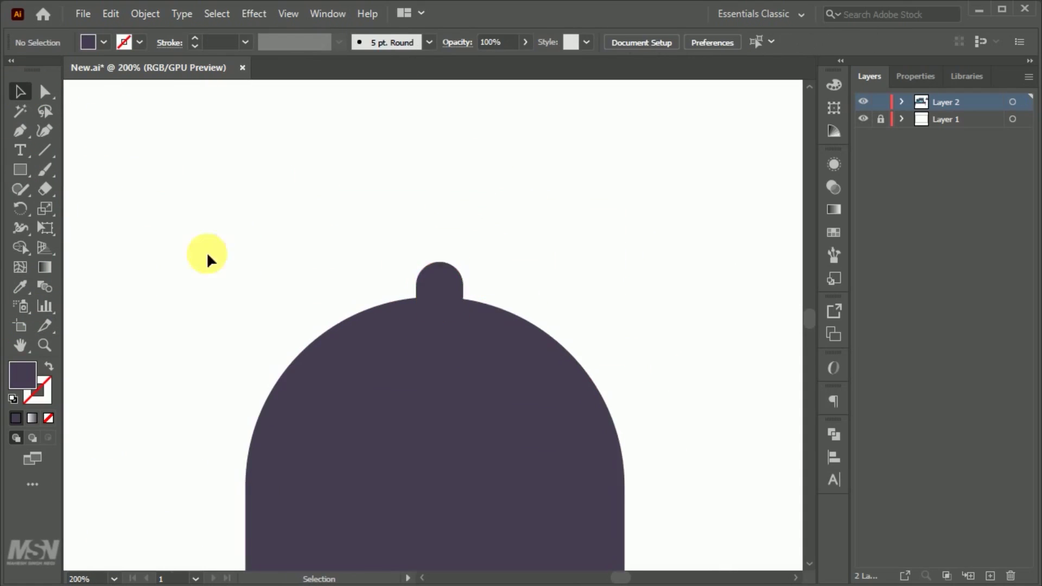
scroll(308, 241, down, 3)
Rotate the lamp shade to tilt downward and move it above the monitor's right side
click(411, 353)
drag(483, 410, 465, 400)
scroll(465, 400, down, 1)
drag(435, 349, 329, 280)
scroll(474, 321, down, 2)
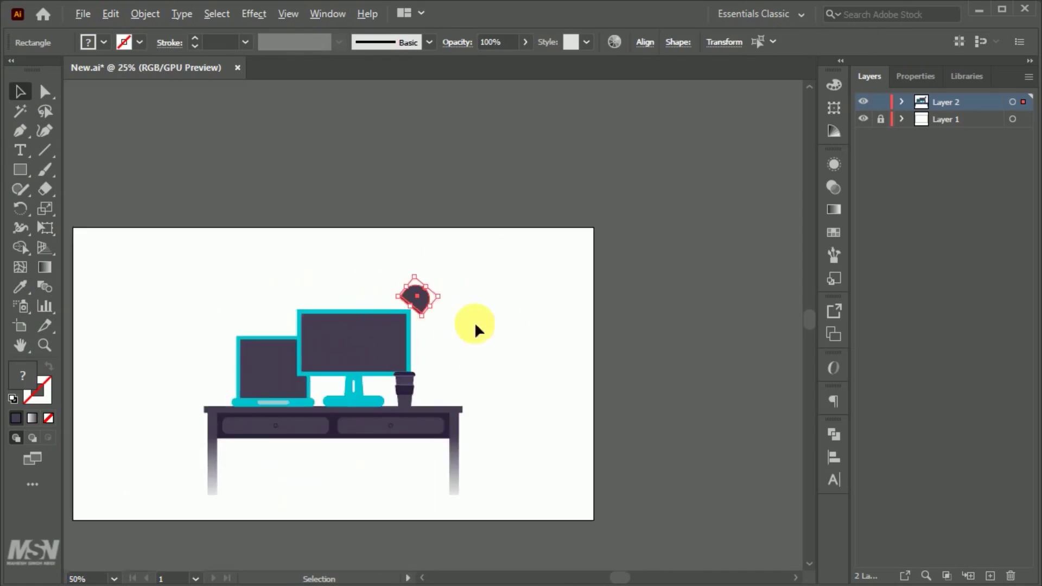
scroll(474, 321, up, 2)
scroll(237, 301, up, 1)
Draw a thin rectangle for the lamp arm
key(m)
mouse_move(454, 251)
mouse_down()
mouse_move(482, 482)
mouse_move(510, 368)
mouse_up()
click(21, 91)
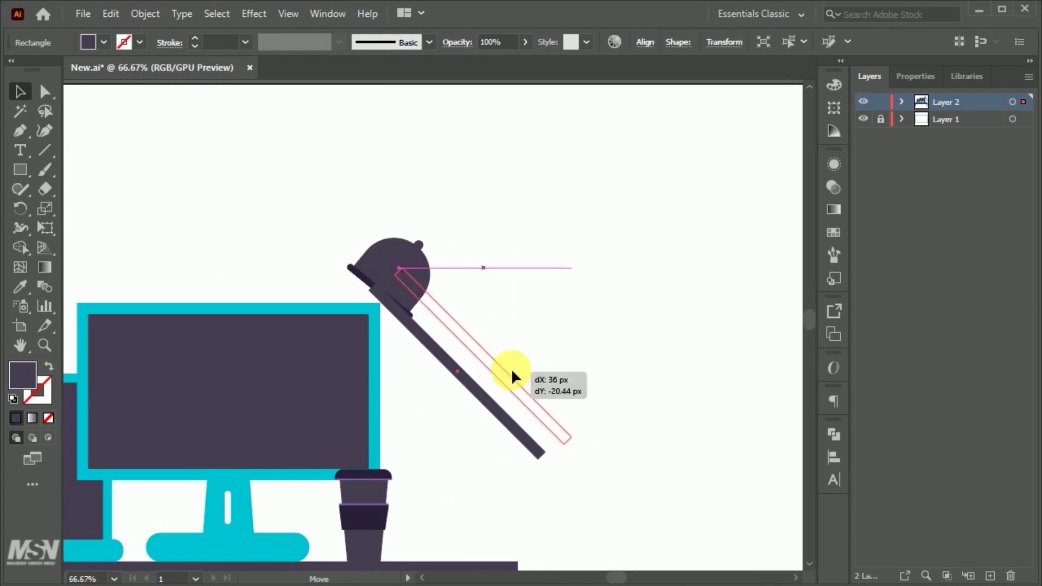
scroll(496, 266, up, 3)
click(496, 263)
scroll(442, 249, down, 2)
scroll(93, 287, up, 3)
click(93, 286)
click(272, 209)
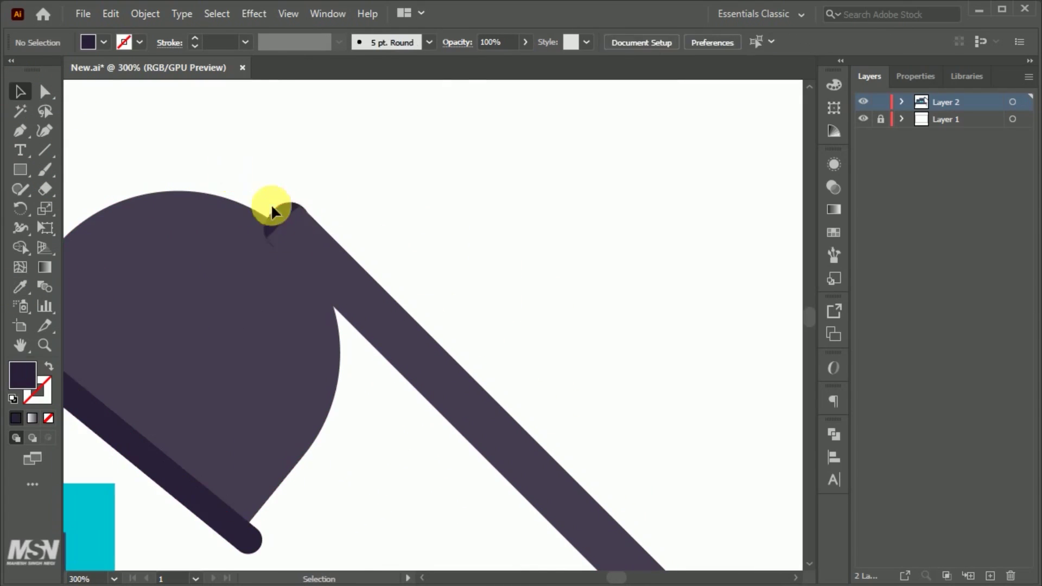
scroll(347, 203, up, 1)
scroll(348, 203, up, 2)
Position the arm to meet the shade's knob and angle the lower arm down from the elbow
click(309, 210)
scroll(310, 210, down, 3)
drag(454, 365, 350, 275)
scroll(350, 280, down, 2)
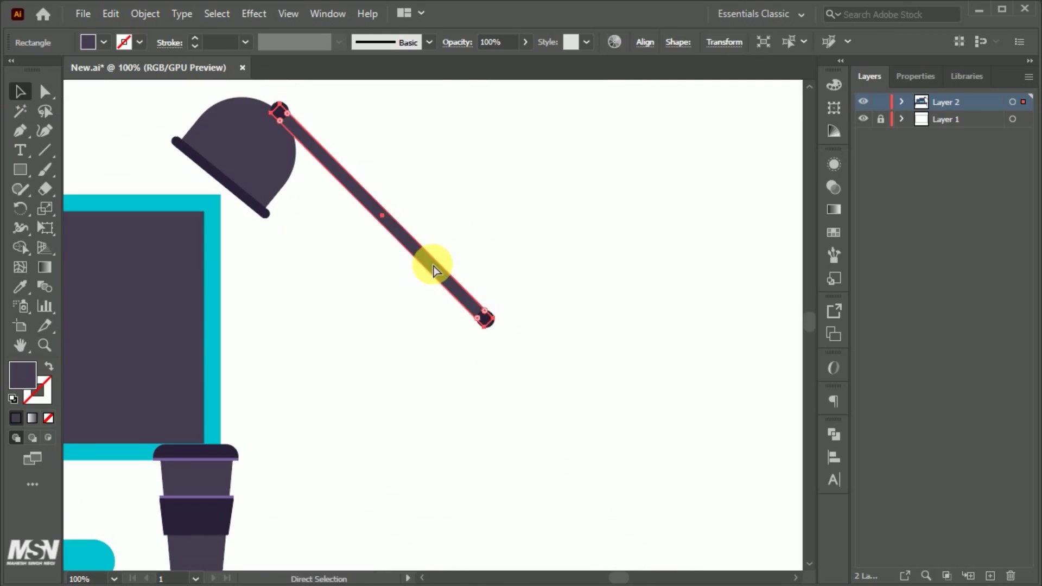
drag(612, 452, 624, 468)
scroll(521, 332, up, 3)
click(647, 355)
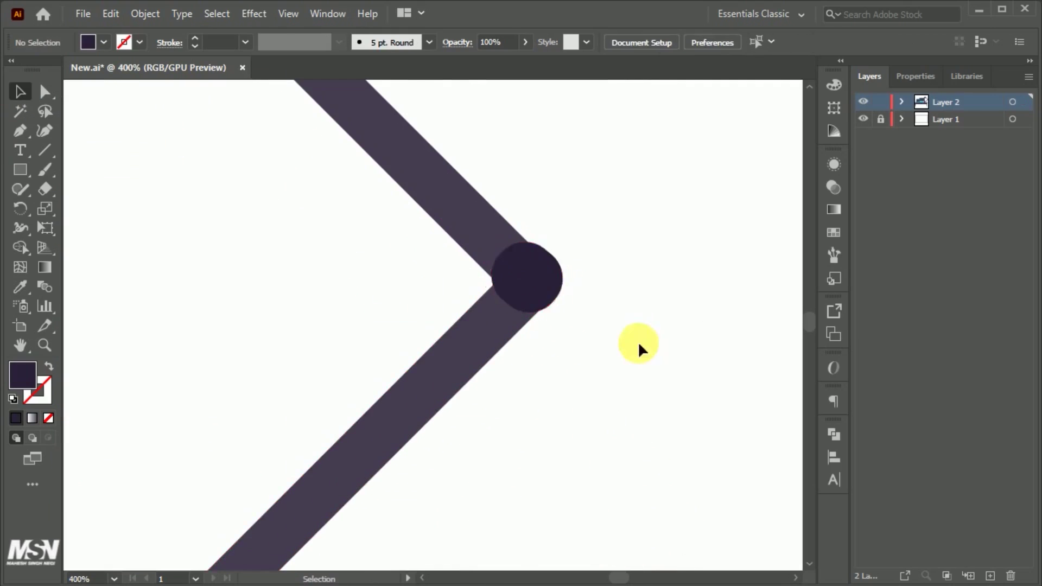
scroll(647, 355, down, 2)
Draw the lamp's base on the desk with rounded ends
drag(451, 404, 522, 374)
scroll(522, 374, up, 1)
key(m)
drag(351, 433, 535, 466)
key(a)
click(483, 413)
Select the lamp shade and save the drawing
key(ctrl+0)
scroll(611, 310, up, 2)
click(529, 284)
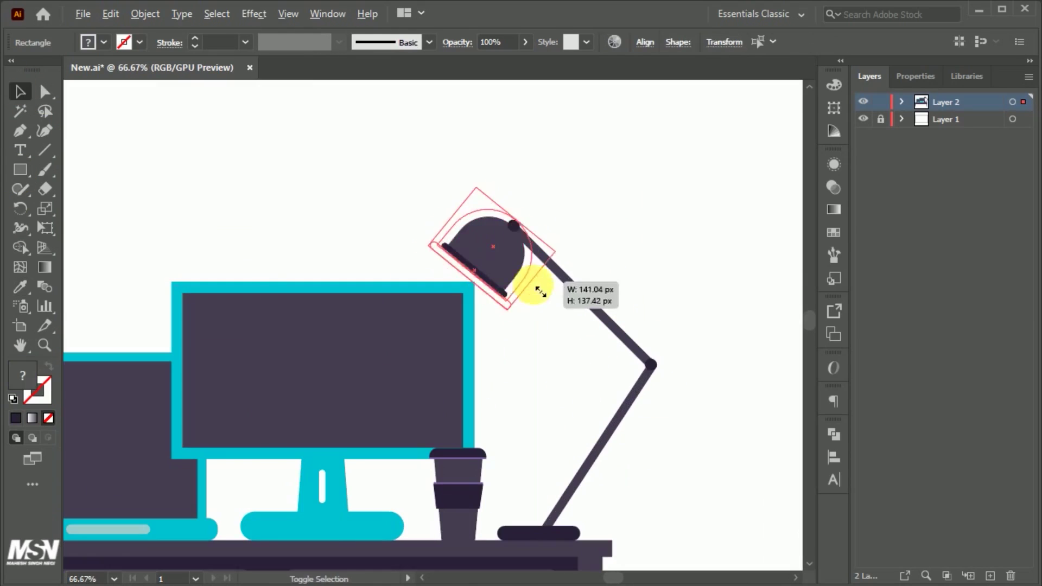
scroll(522, 242, up, 5)
key(ctrl+shift+a)
scroll(473, 244, down, 4)
scroll(604, 348, down, 4)
key(ctrl+s)
scroll(509, 348, up, 2)
Draw a dark circle above the laptop, giving it a lighter purple fill and 12 pt cyan outline
drag(20, 169, 47, 207)
drag(179, 228, 303, 356)
key(v)
drag(241, 299, 251, 287)
click(20, 287)
click(337, 429)
click(21, 92)
Darken the clock circle's outline to dark teal using the HSB colour sliders
click(37, 389)
double_click(37, 390)
click(930, 228)
click(808, 78)
click(858, 135)
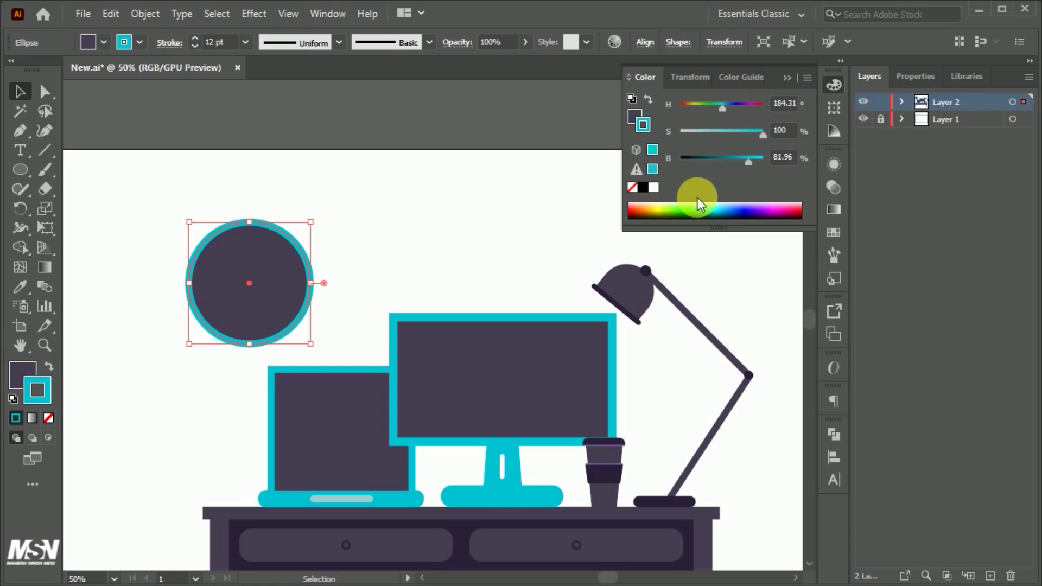
drag(748, 161, 696, 164)
click(834, 85)
Draw white 5 pt hour tick lines and duplicate them around the clock
key(ctrl+plus)
click(94, 228)
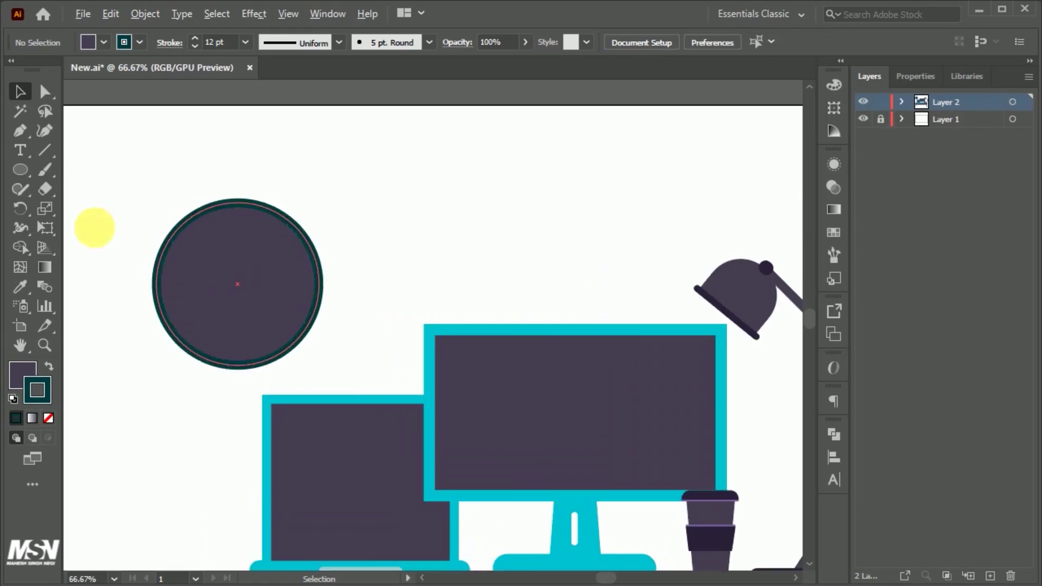
key(ctrl+plus)
drag(249, 209, 249, 244)
click(48, 418)
click(246, 42)
click(265, 184)
click(48, 366)
click(245, 41)
click(265, 185)
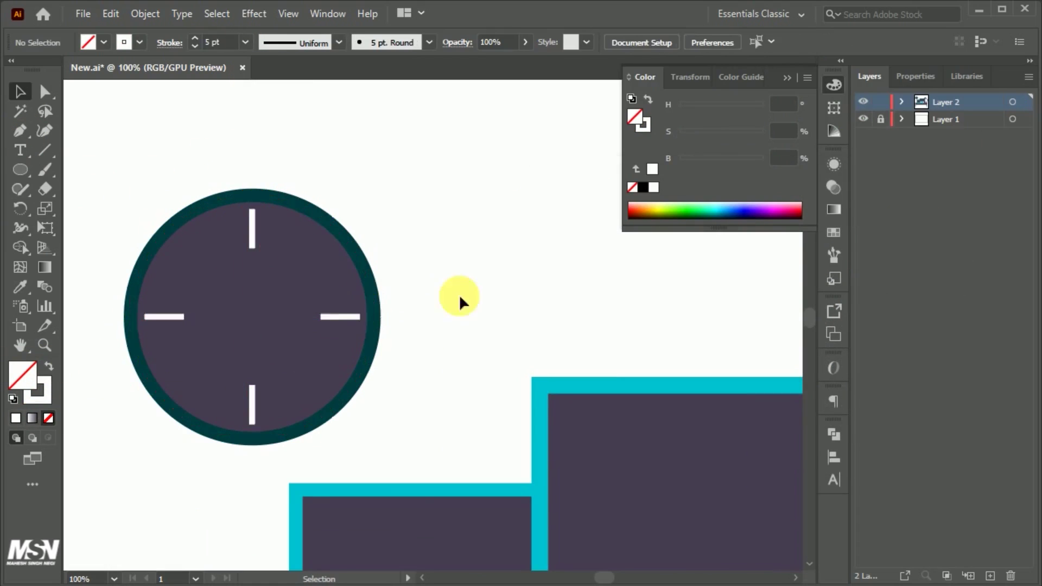
key(ctrl+plus)
Shrink a circle copy into a white centre dot with a 6 pt outline
click(125, 160)
mouse_move(449, 128)
mouse_down()
mouse_move(410, 291)
mouse_move(267, 342)
mouse_up()
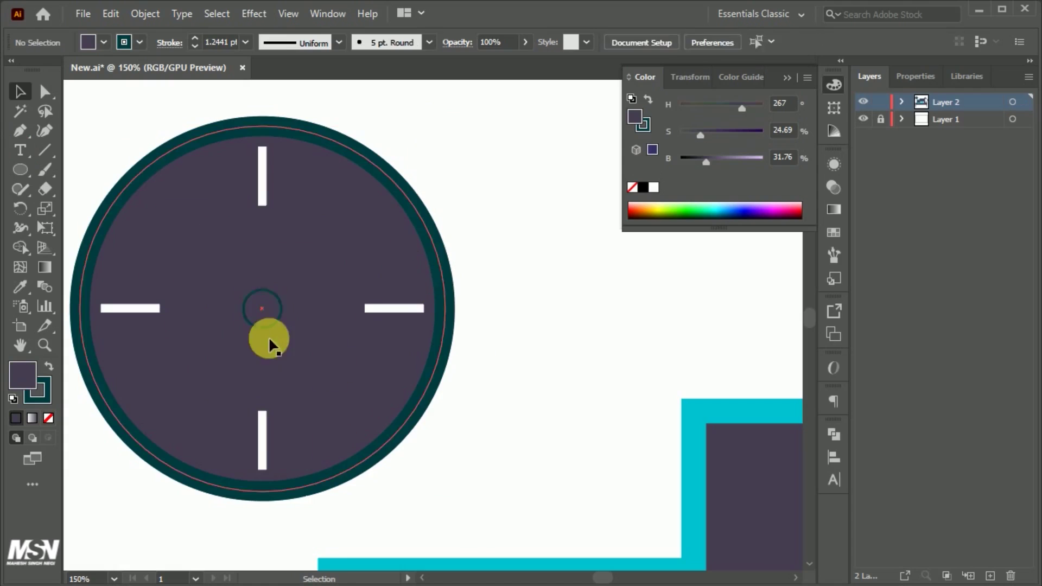
key(ctrl+plus)
click(245, 42)
click(272, 205)
key(ctrl+shift+a)
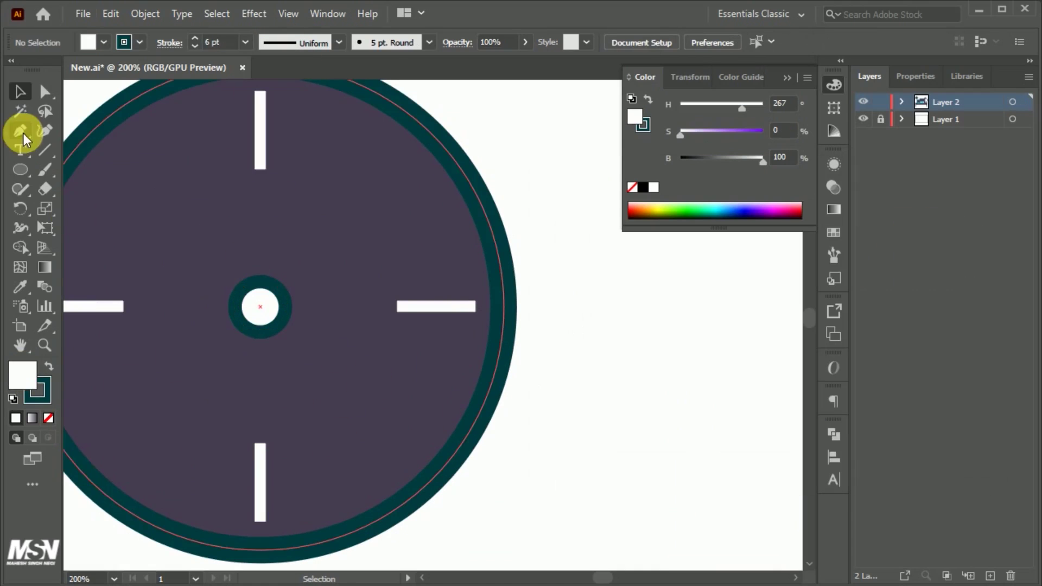
Draw a tall white rectangle hand pointing toward eleven on the centre dot
drag(20, 169, 93, 170)
drag(235, 141, 249, 322)
drag(207, 162, 233, 255)
key(ctrl+plus)
drag(267, 168, 204, 252)
key(ctrl+minus)
key(ctrl+minus)
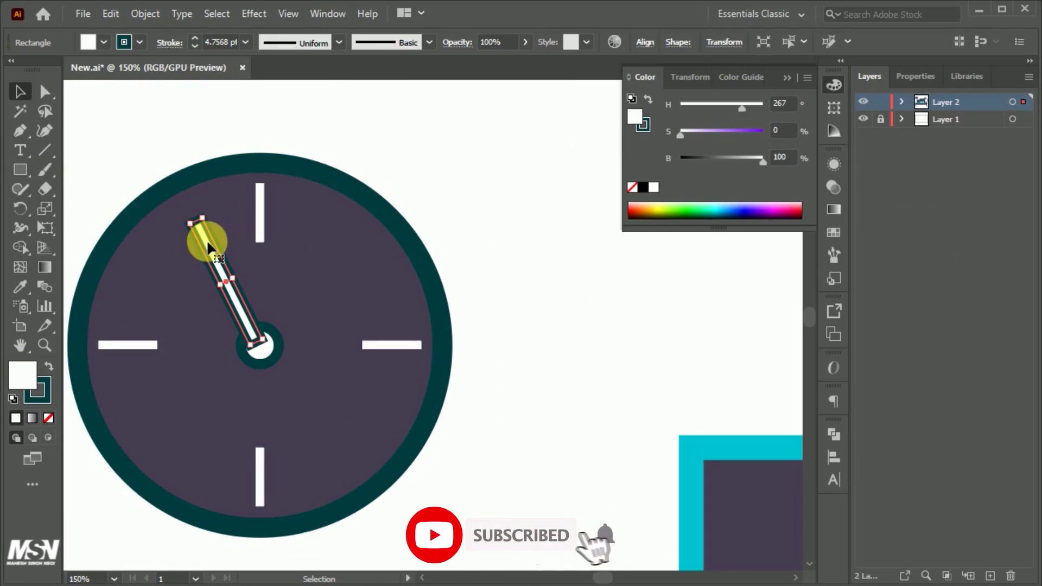
Add a second clock hand pointing toward four from the centre
key(ctrl+plus)
key(ctrl+minus)
drag(256, 302, 465, 472)
key(ctrl+plus)
drag(261, 418, 263, 361)
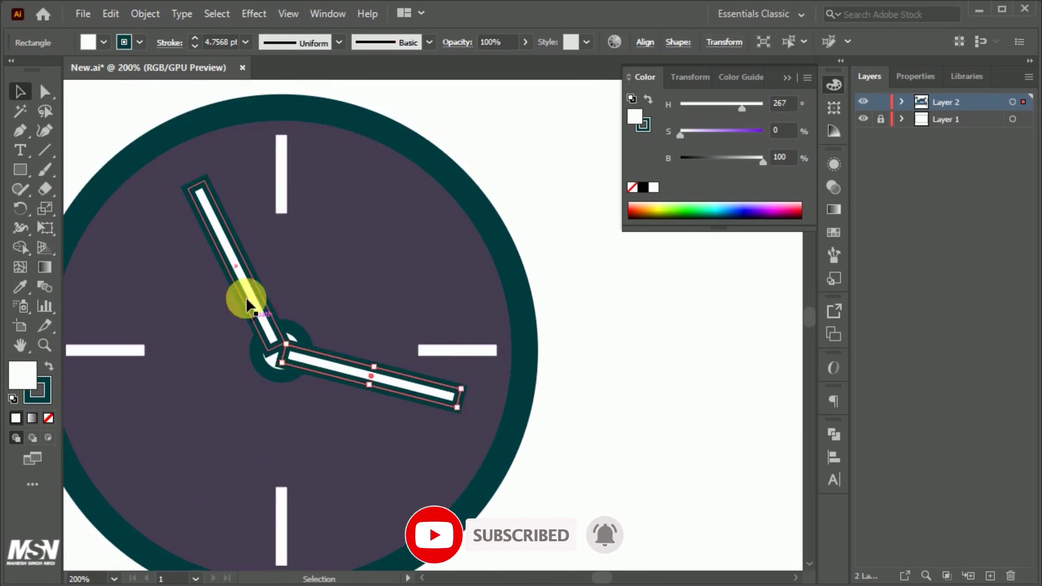
scroll(263, 361, up, 1)
scroll(147, 103, up, 2)
Taper both clock hands' tips by pulling in their corner anchor points
key(a)
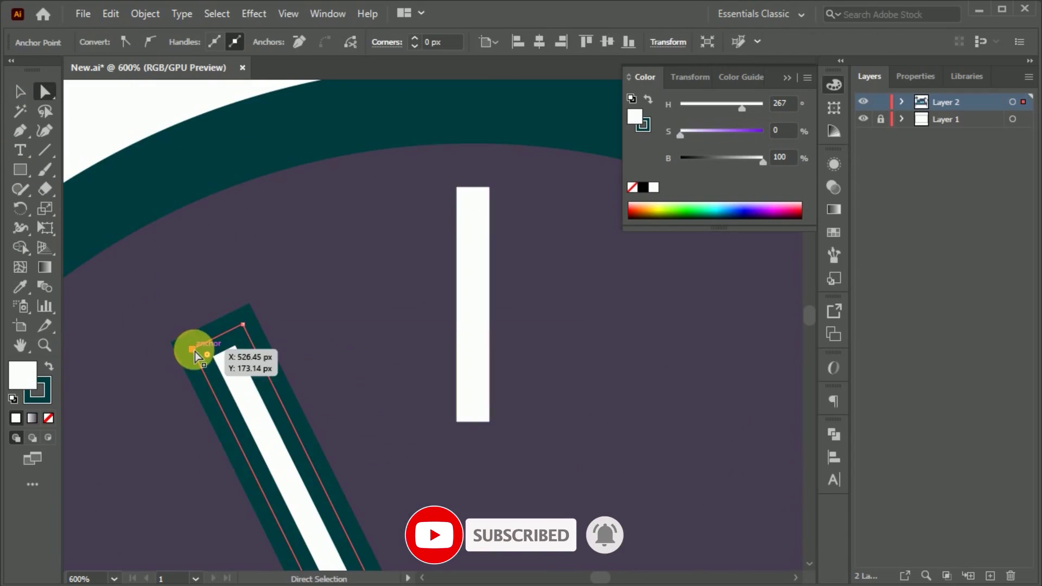
drag(194, 356, 233, 326)
scroll(298, 508, down, 3)
scroll(298, 507, up, 2)
drag(413, 500, 441, 507)
scroll(441, 507, down, 2)
key(v)
click(279, 191)
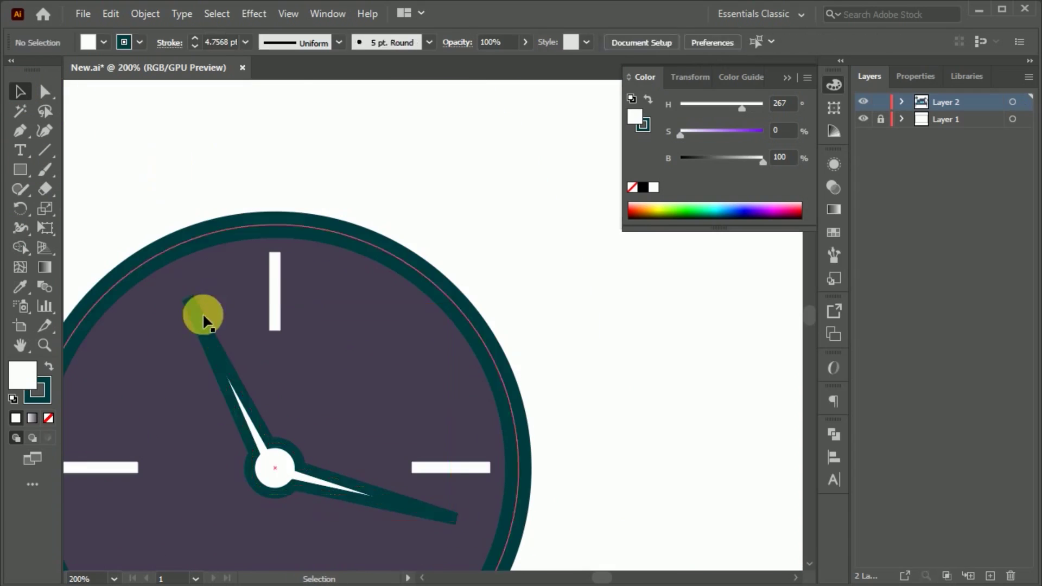
scroll(275, 333, down, 3)
scroll(275, 333, down, 2)
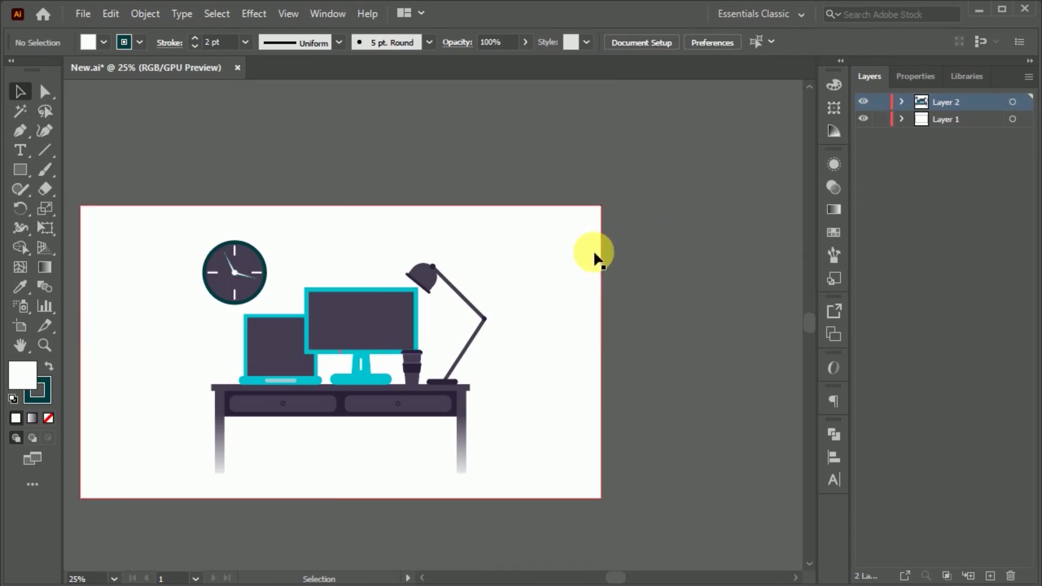
Give the background a dark–white–dark gradient at lower opacity and save the drawing
click(641, 310)
click(721, 309)
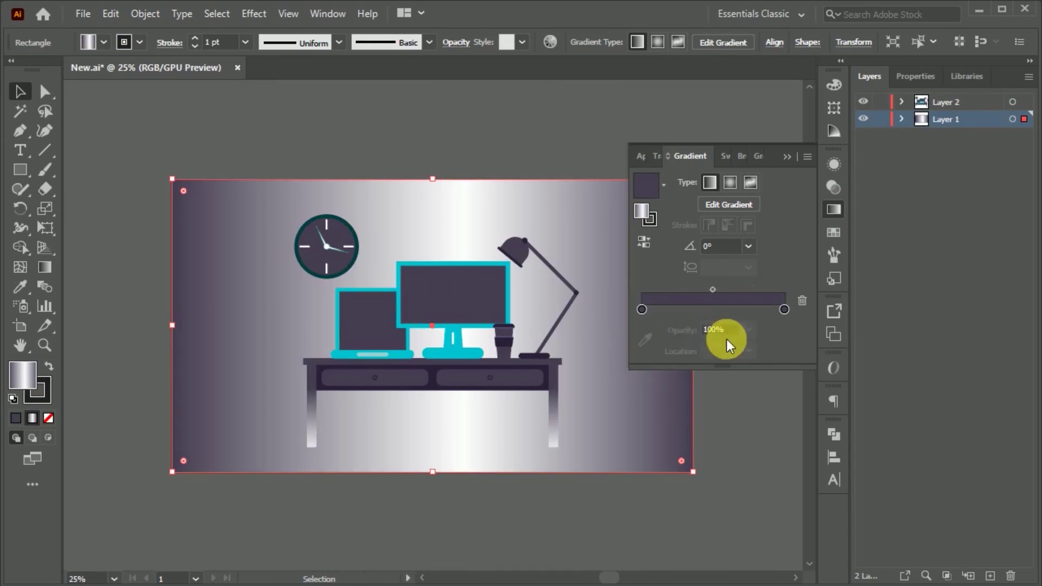
click(834, 210)
click(834, 187)
scroll(787, 202, down, 2)
click(384, 488)
key(ctrl+s)
On a new decorations layer, build a cyan plus sign from two crossing bars
key(ctrl+plus)
click(991, 577)
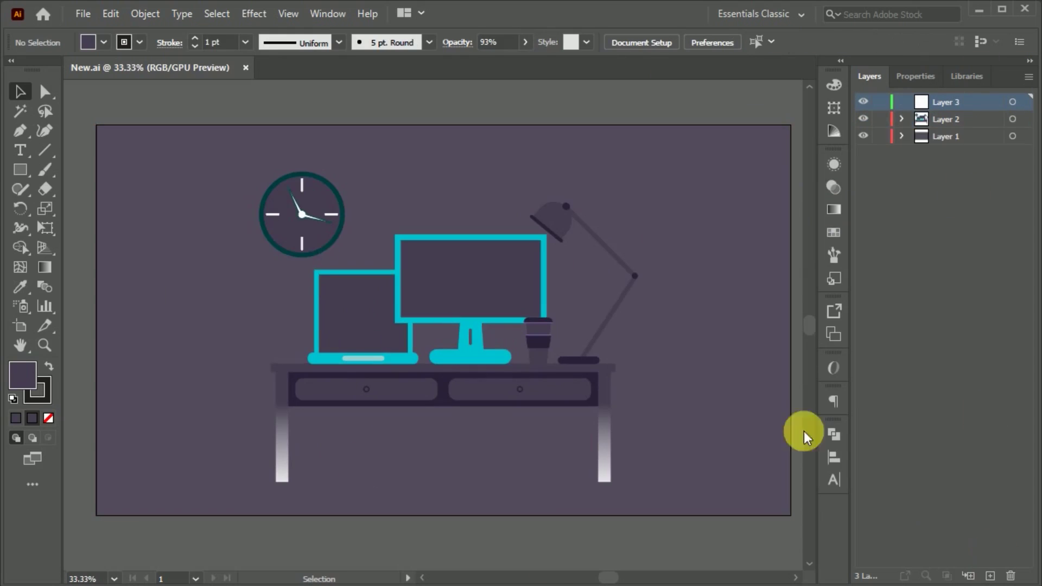
drag(220, 326, 220, 326)
key(i)
click(363, 359)
key(v)
key(ctrl+plus)
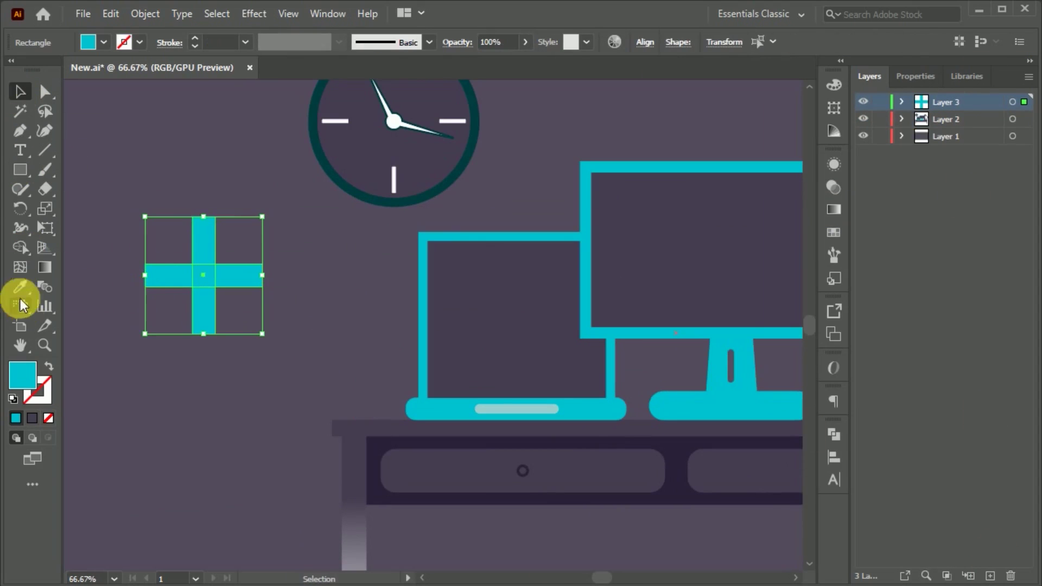
key(v)
key(ctrl+minus)
key(ctrl+minus)
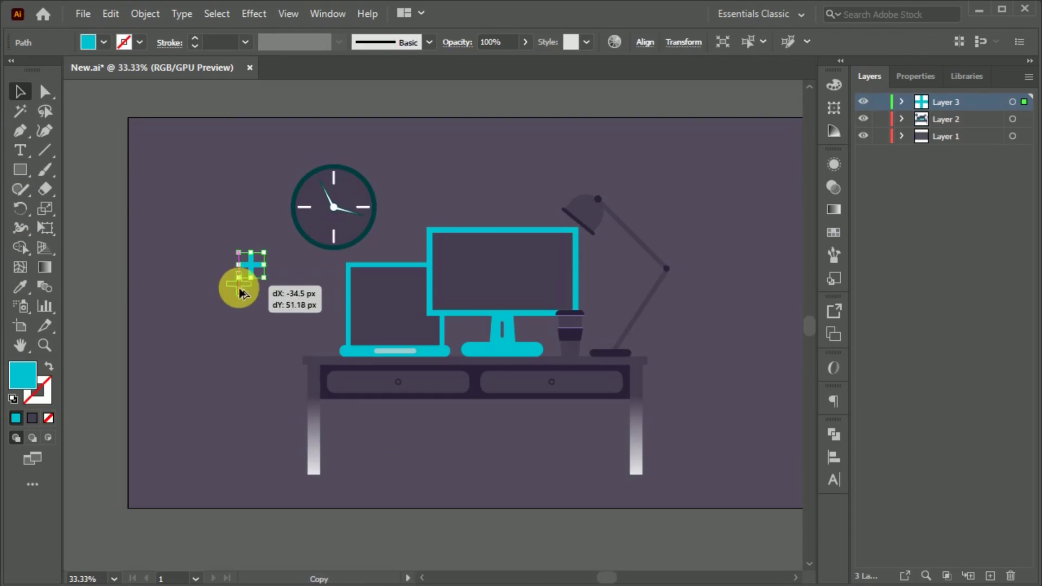
Add a dark plus copy, then place plus groups right of the lamp and above the monitor
drag(227, 278, 227, 278)
key(i)
click(93, 234)
key(v)
key(ctrl+plus)
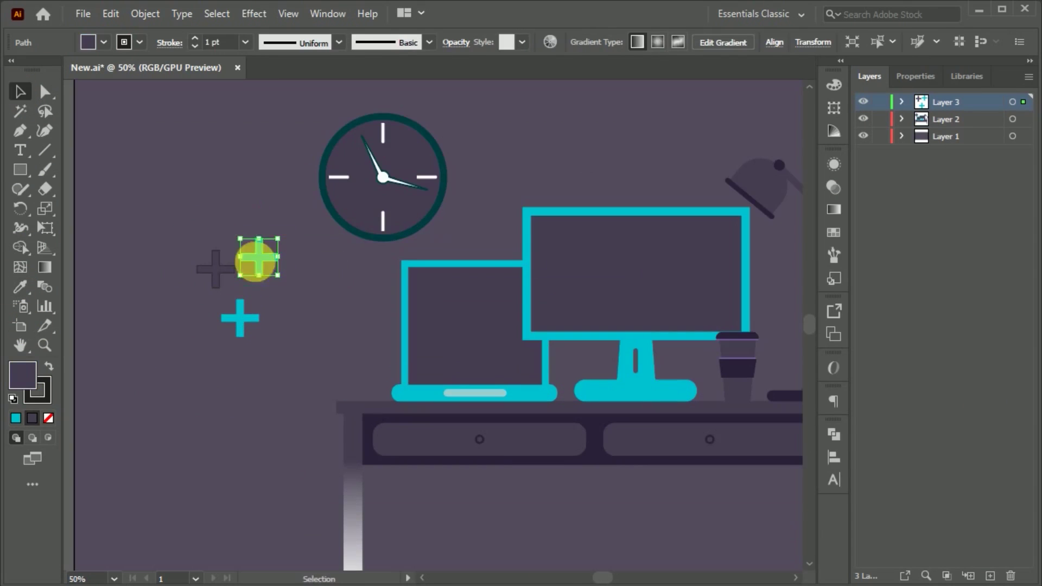
key(ctrl+minus)
mouse_move(233, 291)
mouse_down()
mouse_move(589, 290)
mouse_move(455, 235)
mouse_up()
key(ctrl+plus)
key(ctrl+plus)
click(119, 255)
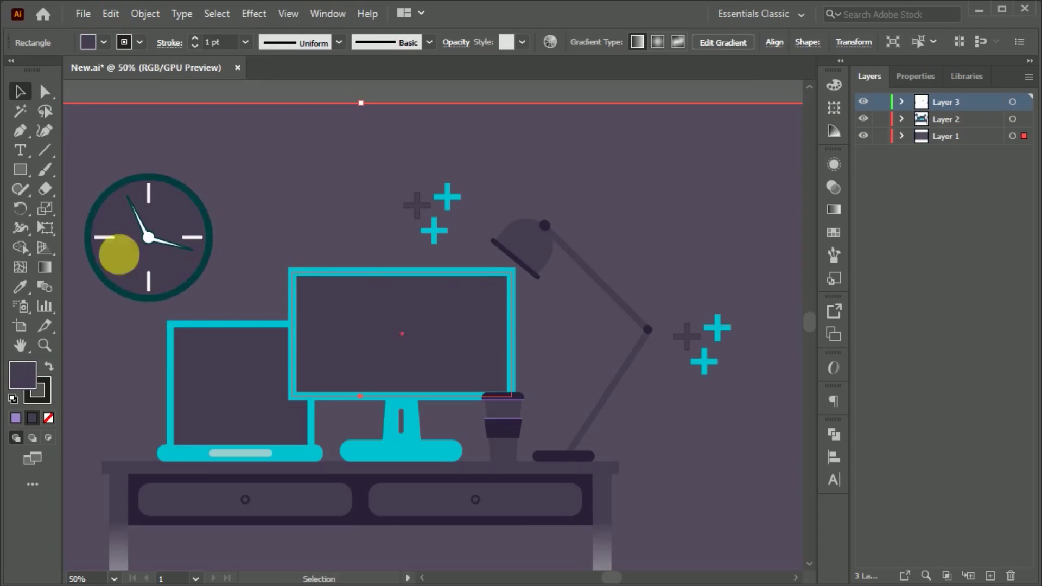
Draw a four-point light-beam shape from the lamp head, snapping its corner to the lamp
key(p)
click(157, 428)
click(458, 555)
click(536, 278)
click(491, 239)
click(170, 321)
click(47, 418)
key(a)
scroll(527, 282, up, 4)
drag(563, 270, 564, 266)
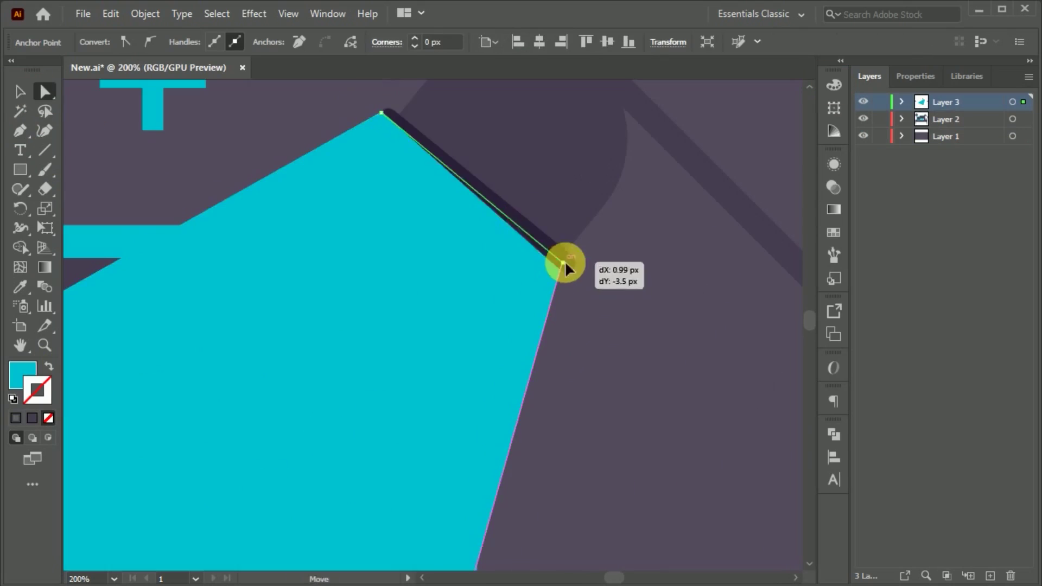
click(19, 94)
scroll(528, 318, down, 1)
Fill the beam with a blue linear gradient running from desk up to lamp
click(528, 317)
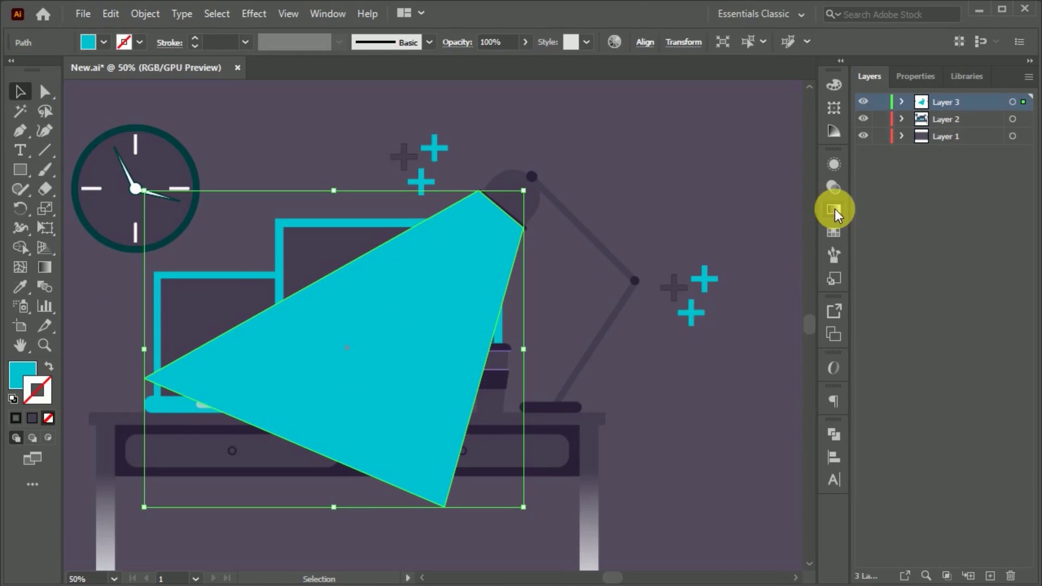
click(835, 210)
key(g)
click(348, 418)
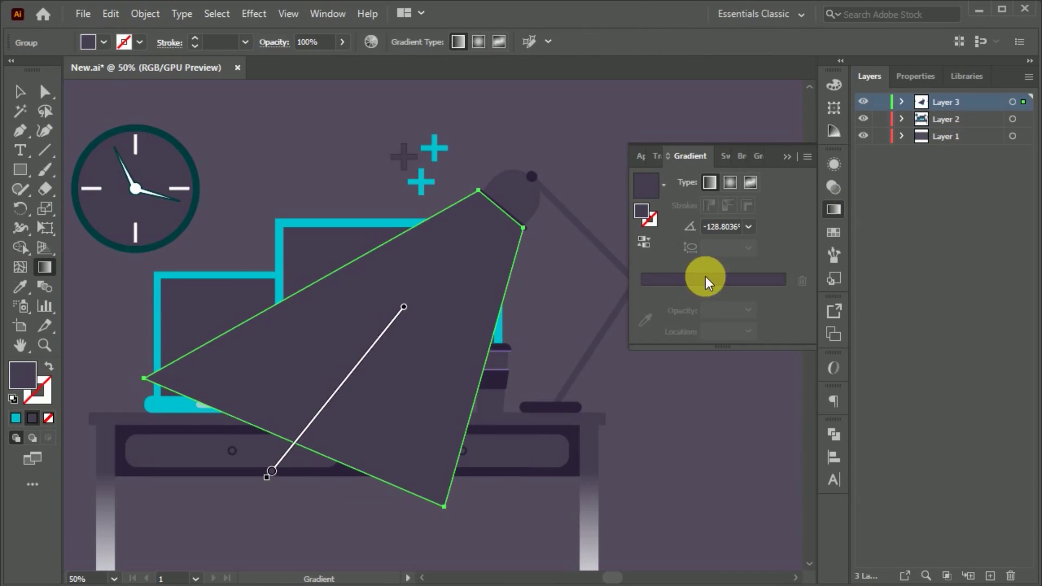
click(699, 275)
double_click(782, 288)
click(656, 349)
drag(403, 270, 553, 149)
drag(454, 267, 279, 458)
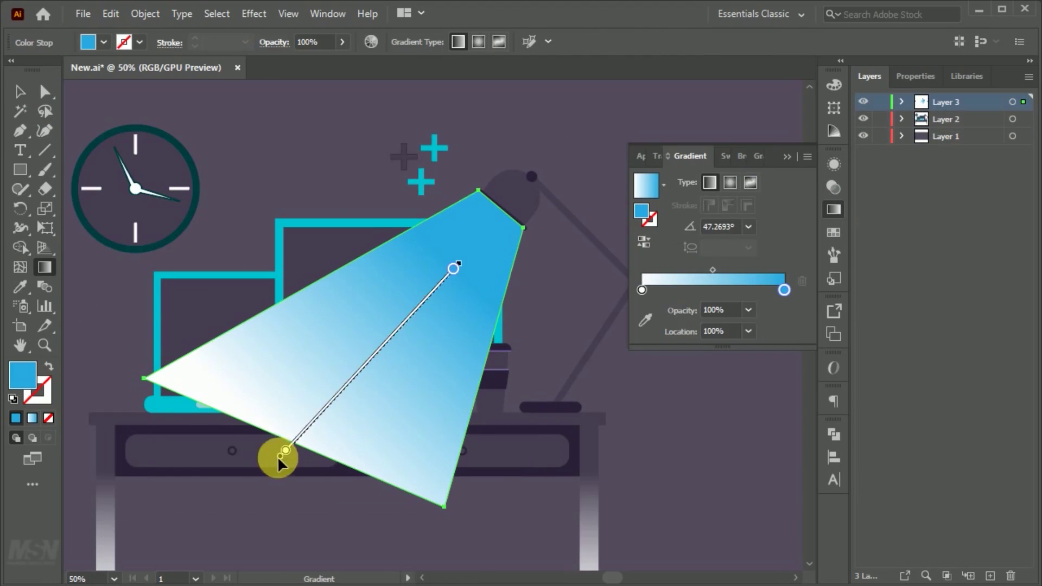
Set the beam's blending mode to Screen with about 54% opacity
key(ctrl+shift+F10)
click(20, 89)
click(671, 182)
click(668, 255)
drag(794, 181, 764, 209)
Adjust the beam's white and dark gradient stops and switch its blending mode to Overlay
click(221, 105)
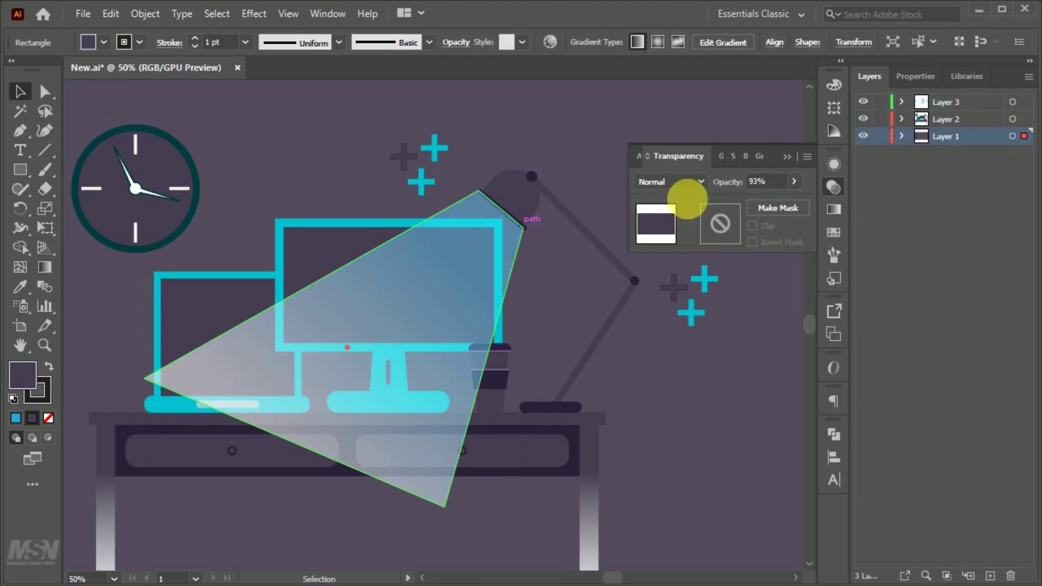
click(44, 267)
click(401, 326)
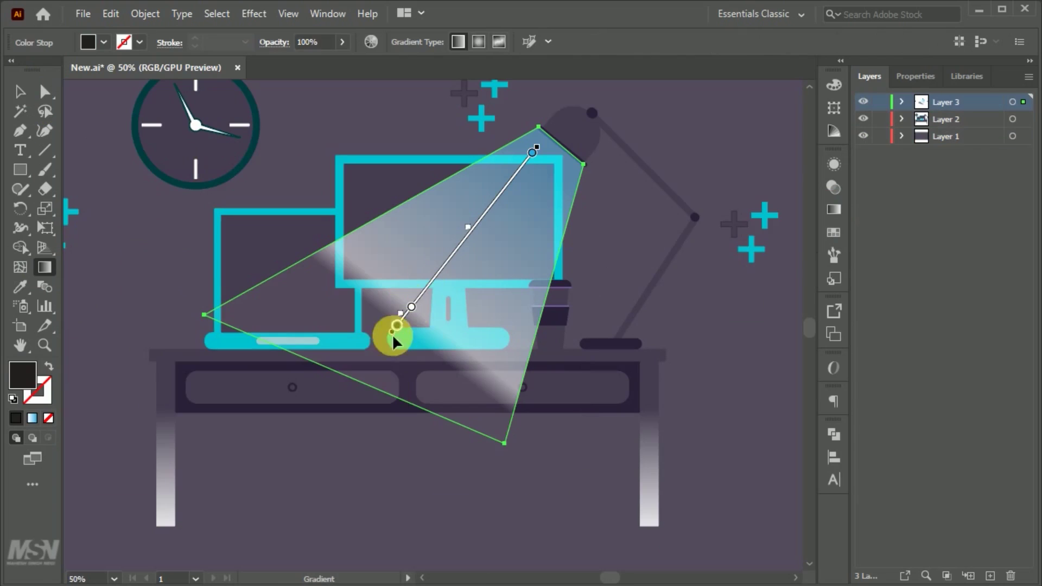
key(ctrl+=)
drag(419, 342, 564, 174)
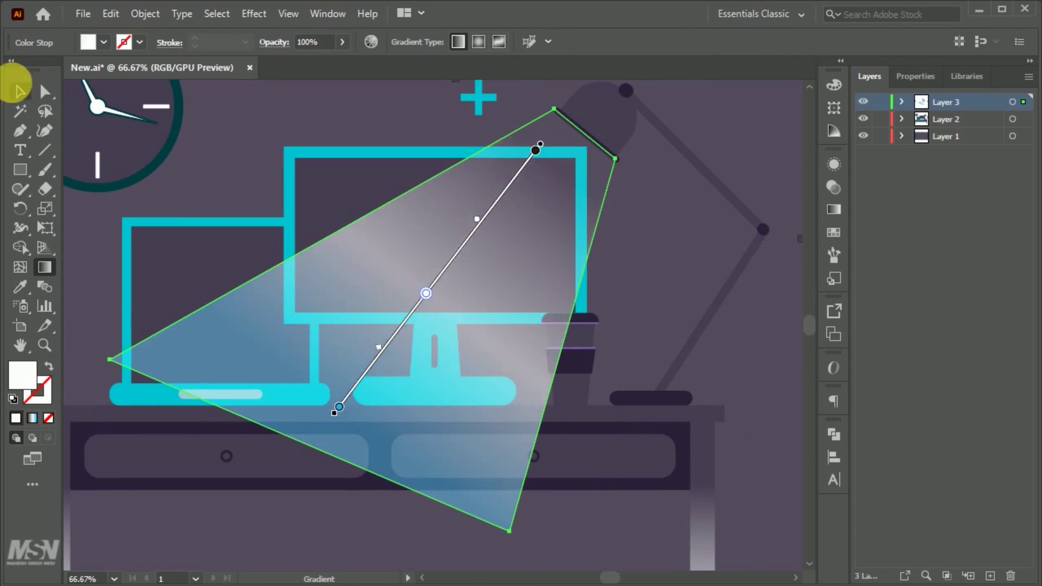
click(20, 91)
click(834, 187)
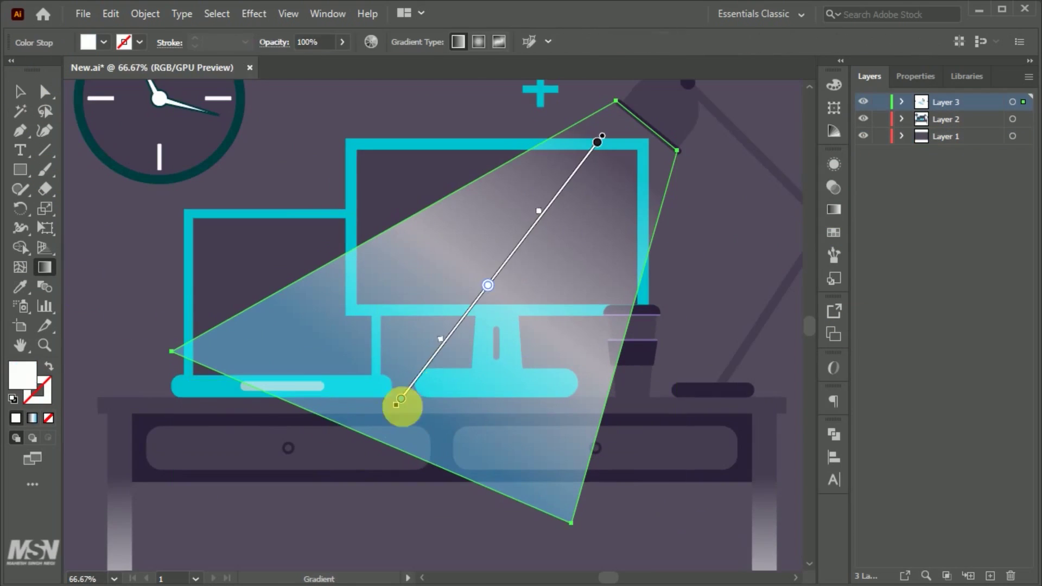
double_click(401, 399)
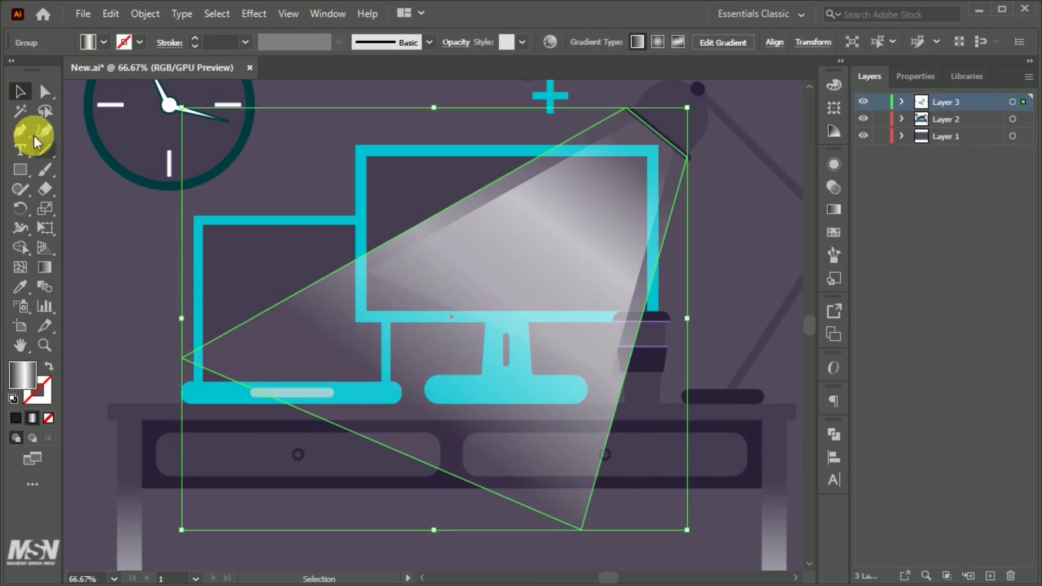
Narrow the beam's corners toward the lamp head and lower its opacity to 21%
key(a)
drag(182, 358, 315, 298)
drag(570, 533, 611, 376)
drag(402, 272, 412, 292)
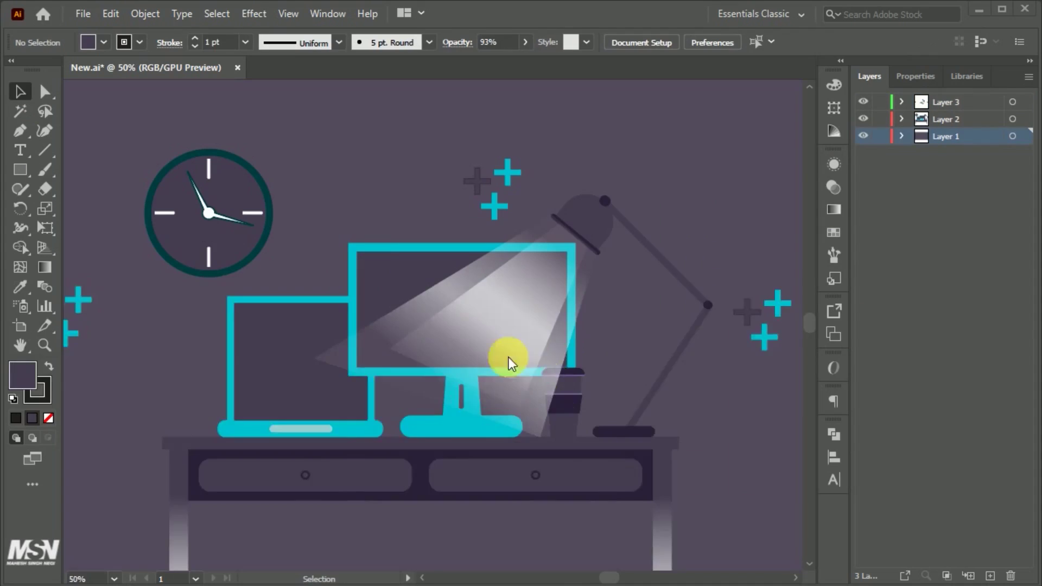
click(521, 375)
click(834, 187)
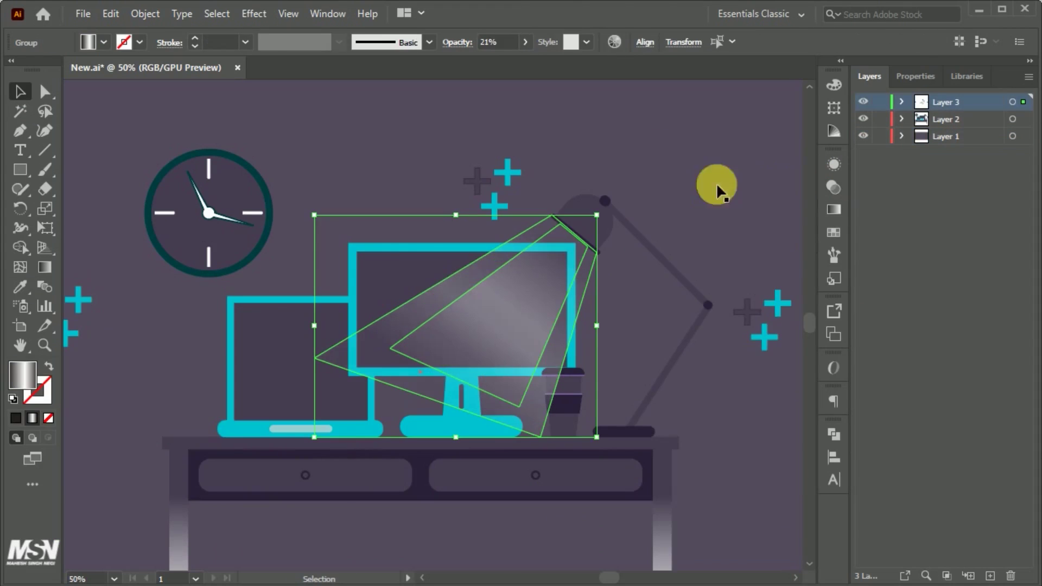
key(ctrl+a)
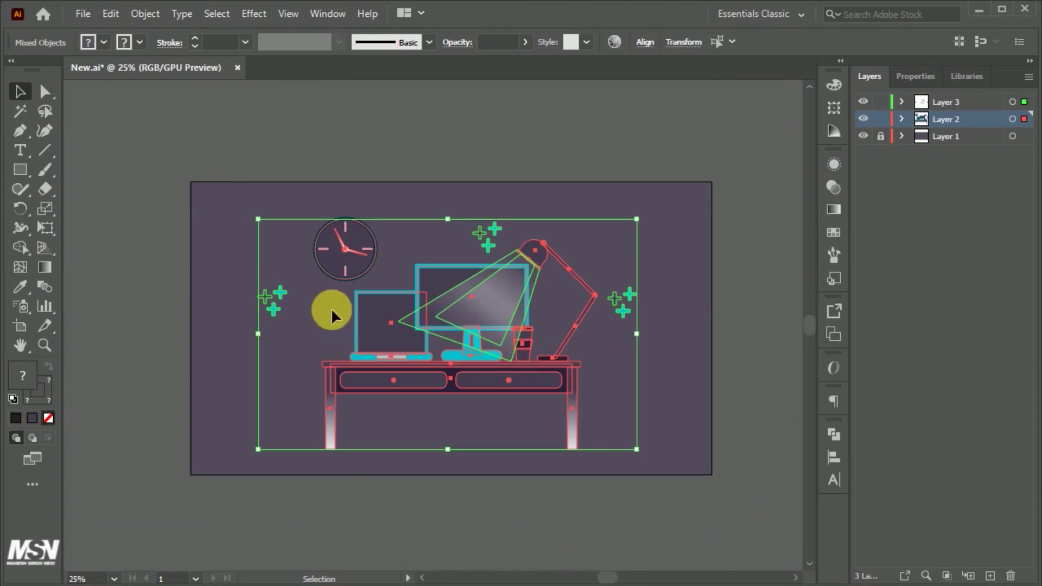
Shift the artwork over and place a small desk copy at the side
drag(333, 309, 565, 415)
key(ctrl+equal)
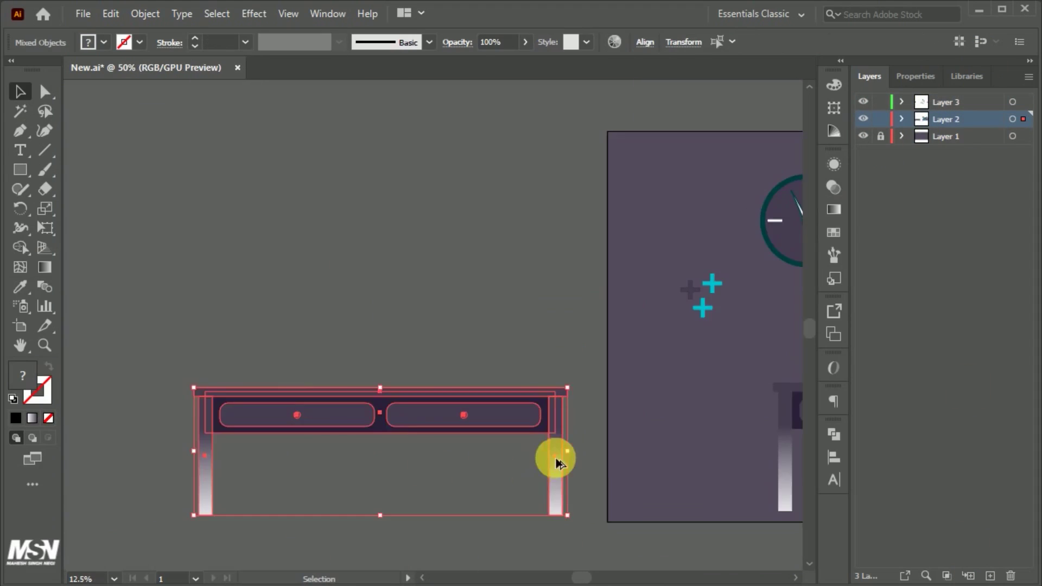
drag(509, 370, 531, 365)
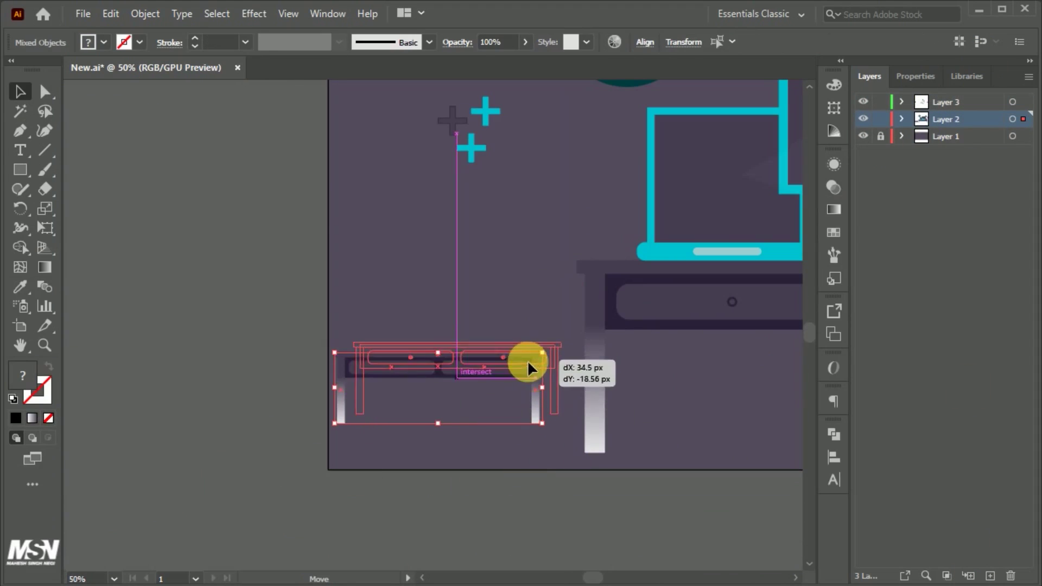
click(472, 435)
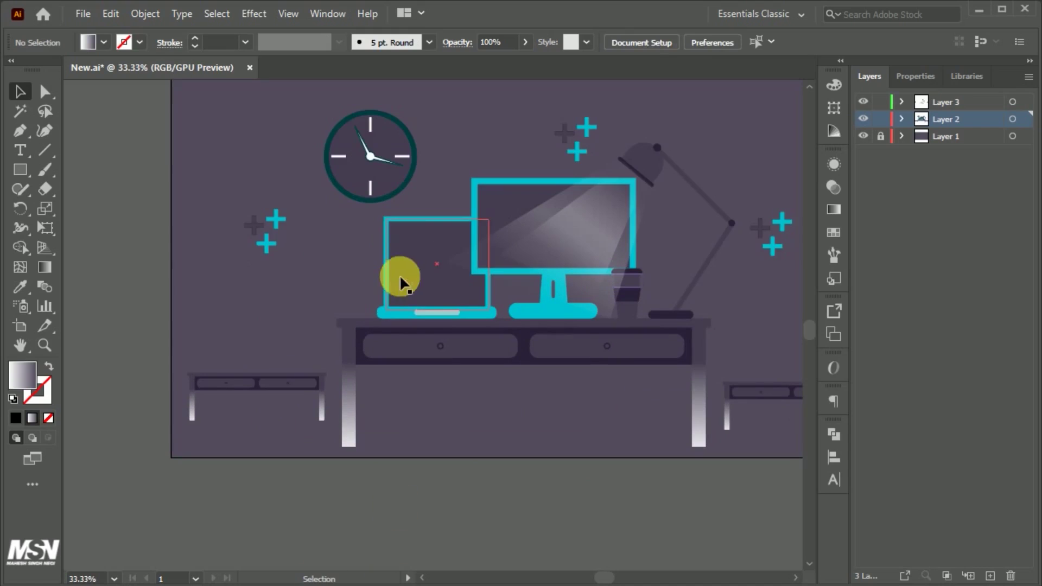
Put a shrunken laptop and monitor on the left side desk, copying the monitor to the right
drag(426, 271, 302, 328)
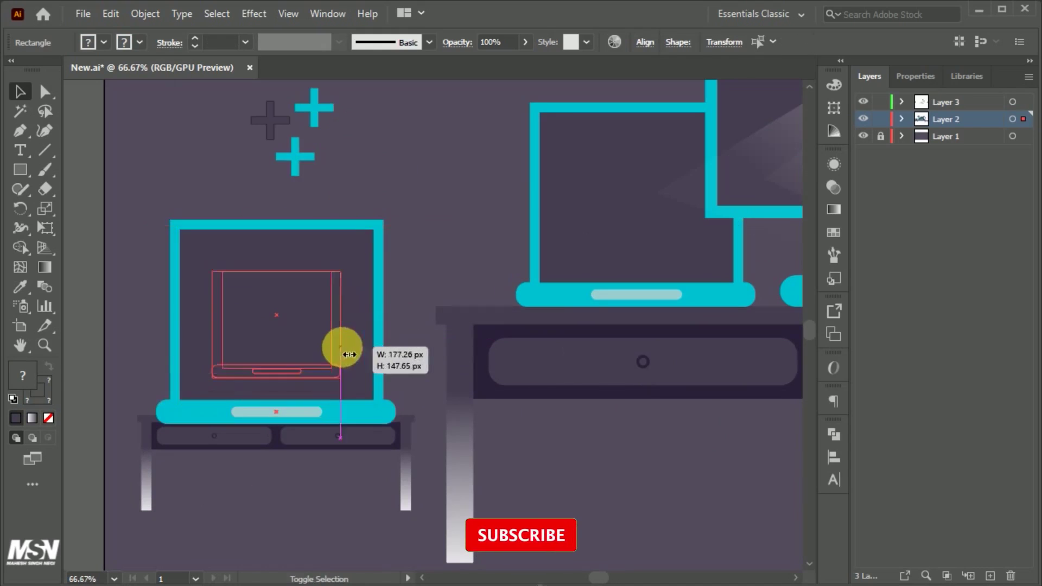
drag(286, 361, 221, 390)
click(546, 327)
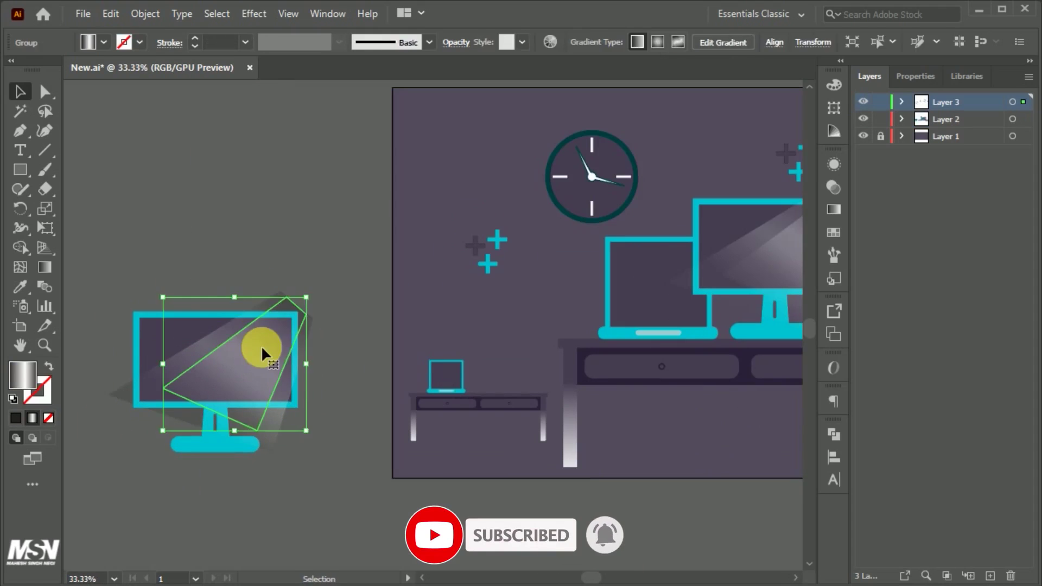
drag(286, 400, 507, 367)
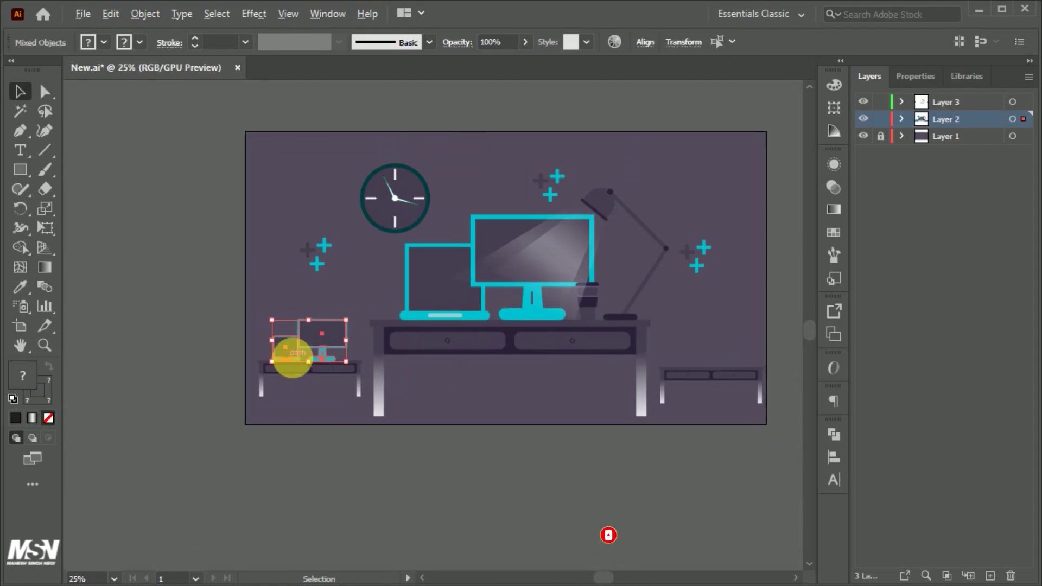
drag(293, 358, 721, 350)
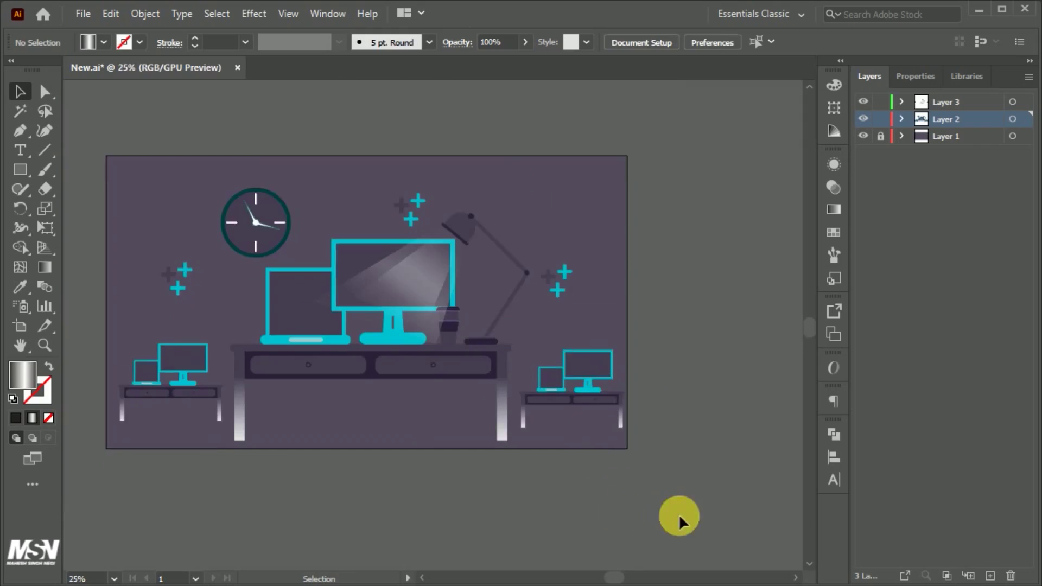
scroll(543, 365, up, 2)
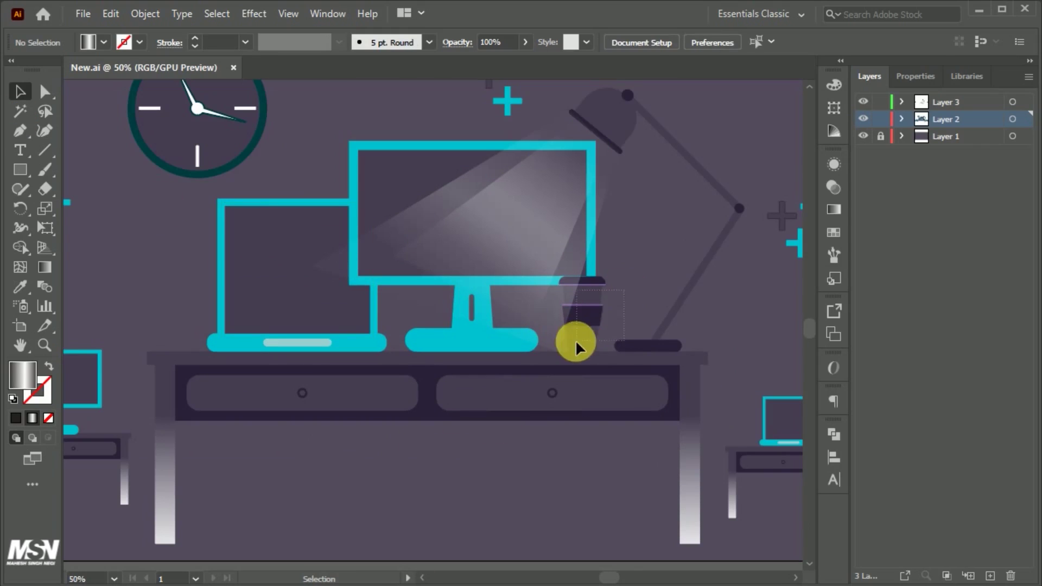
Move the pencil cup off the artboard and realign its parts
click(574, 342)
scroll(574, 342, down, 3)
drag(596, 319, 347, 353)
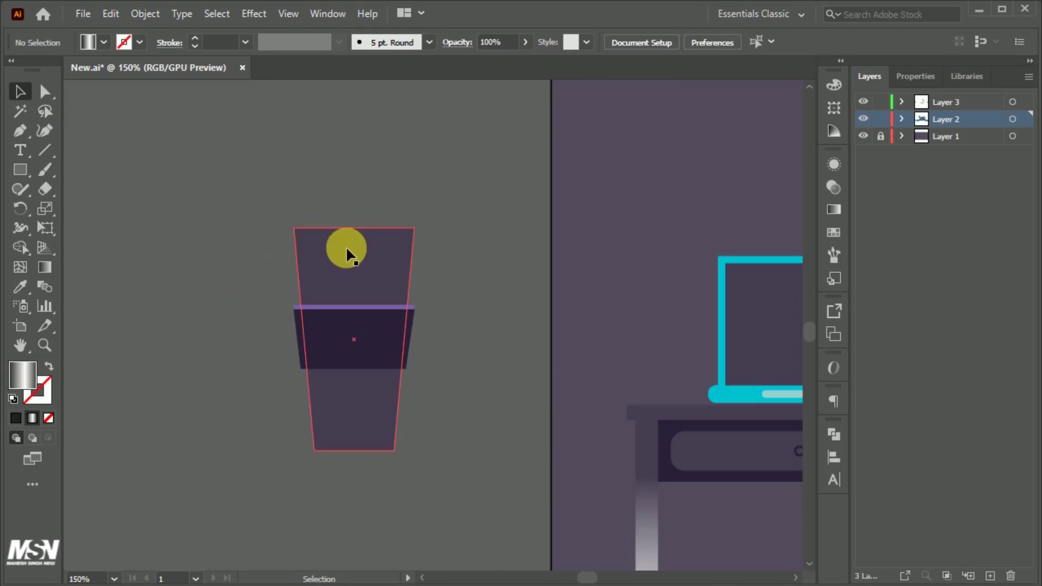
drag(321, 239, 354, 252)
click(382, 239)
key(m)
Draw a thin magenta pencil rectangle tilted into the cup
drag(380, 210, 388, 396)
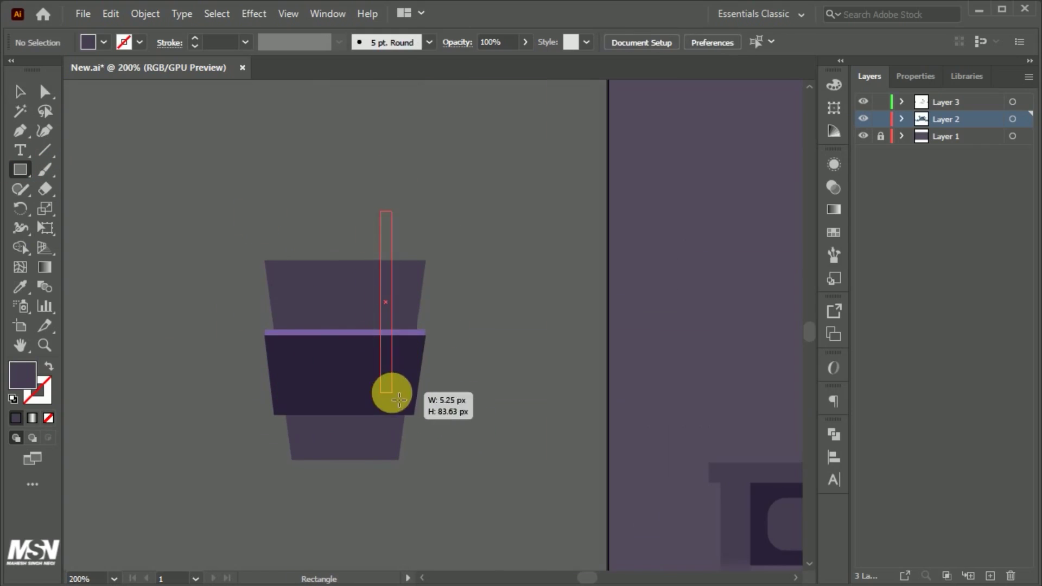
key(v)
key(ctrl+plus)
mouse_move(392, 152)
mouse_down()
mouse_move(414, 158)
mouse_move(404, 248)
mouse_up()
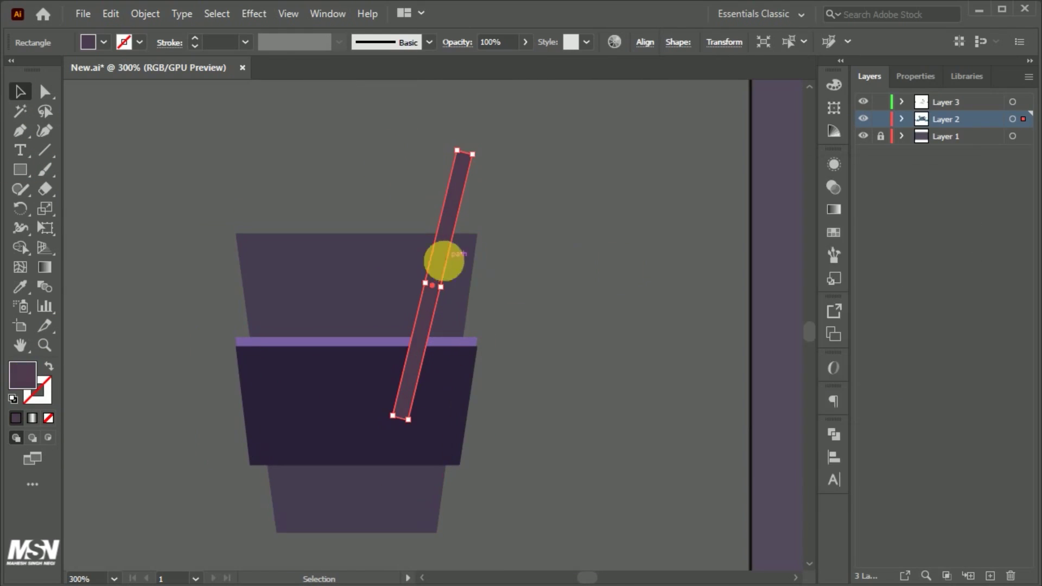
click(940, 230)
Copy the pencil as a blue one, then mirror-copy both pencils to the left
alt+drag(434, 276, 405, 296)
double_click(22, 375)
click(940, 230)
click(430, 303)
shift+click(380, 429)
drag(412, 438, 229, 341)
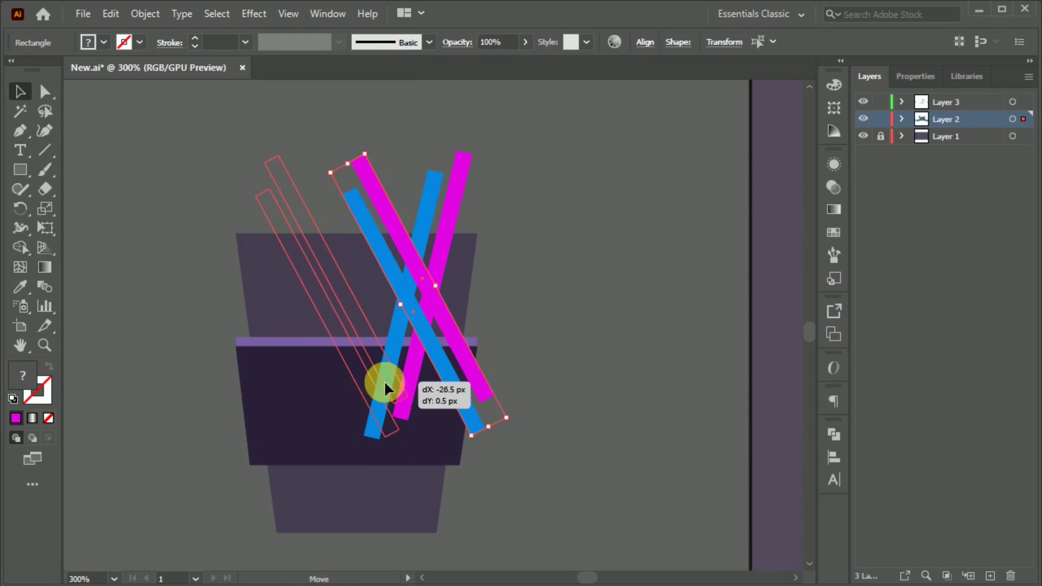
Recolour the two left pencils green and orange
double_click(22, 375)
click(938, 228)
click(325, 282)
double_click(22, 374)
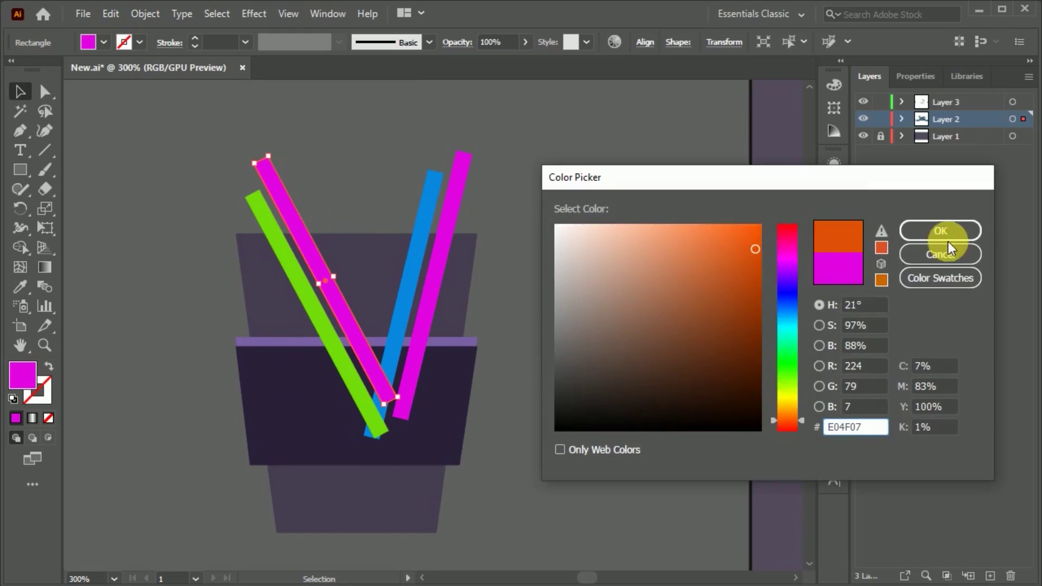
click(937, 228)
click(496, 528)
Send the four pencils behind the cup and group the pencil cup
click(465, 297)
click(467, 365)
shift+click(453, 302)
key(ctrl+shift+bracketright)
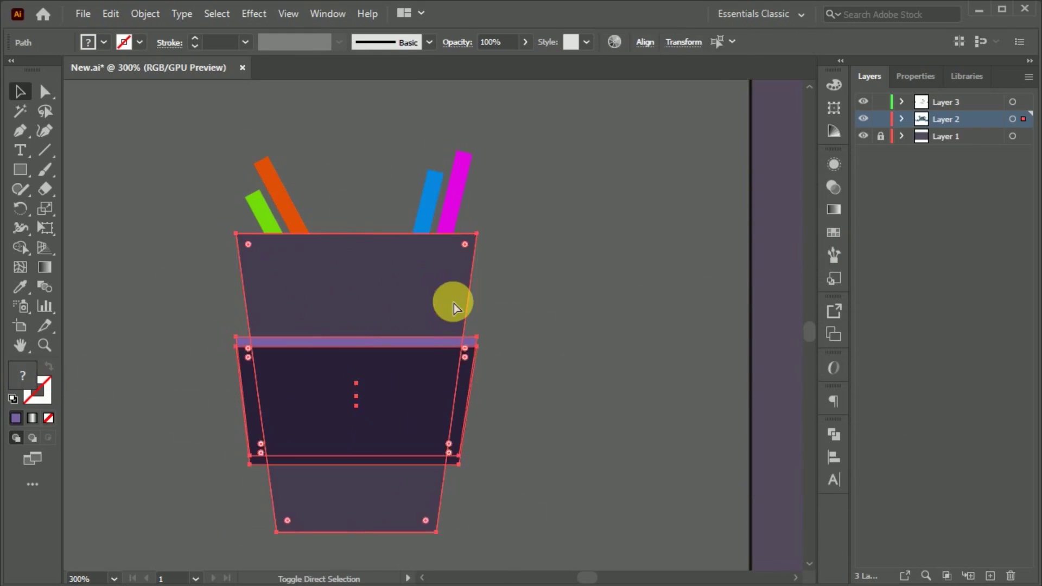
key(ctrl+minus)
key(ctrl+minus)
click(447, 365)
Place the pencil cup on the side desk, scaled down to fit
key(ctrl+0)
drag(396, 366, 733, 400)
mouse_move(589, 333)
mouse_down()
mouse_move(419, 357)
mouse_move(788, 343)
mouse_up()
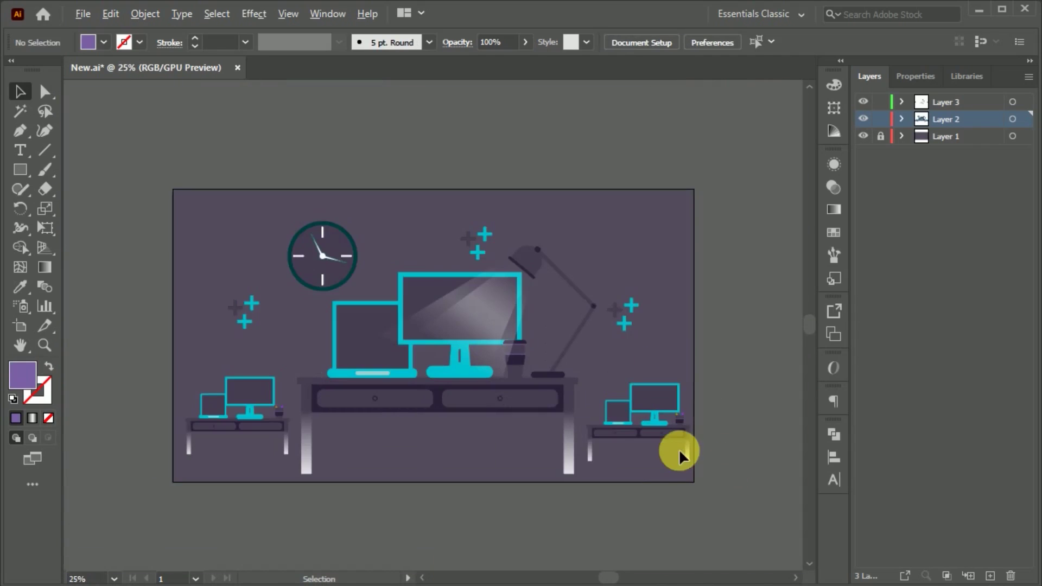
Drag the white logo to the artboard's top-right corner and review the whole scene
drag(496, 315, 683, 233)
key(ctrl+minus)
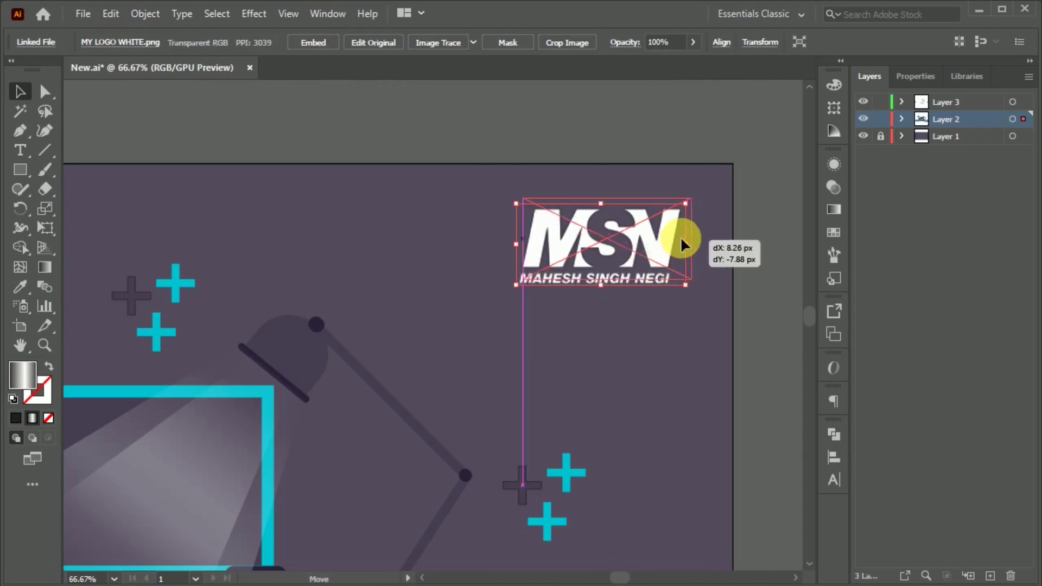
key(ctrl+minus)
click(694, 321)
key(ctrl+plus)
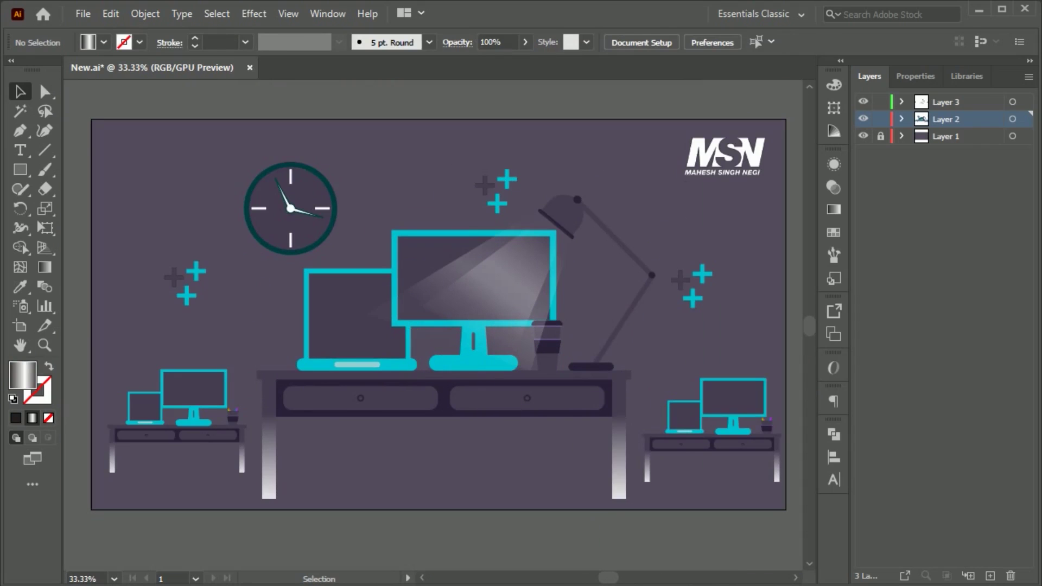